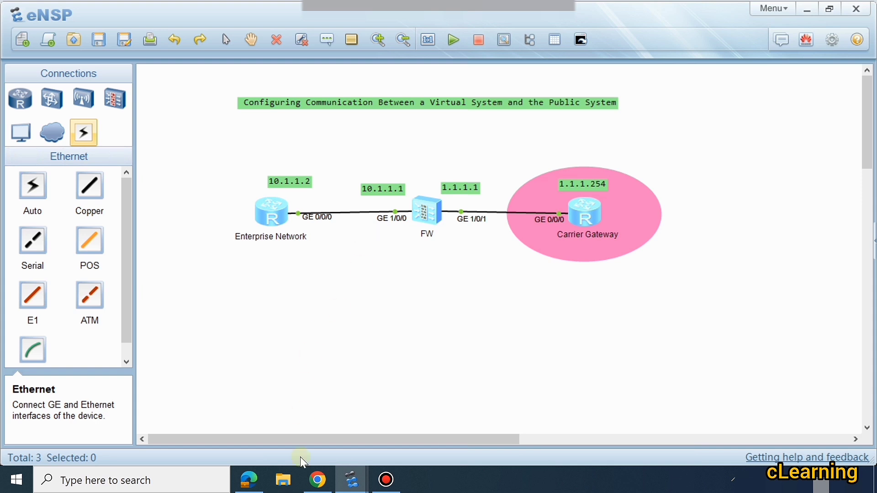
Bring up the reference diagram of vsysa and public in Chrome.
{"action": "left_click", "coordinate": [318, 480]}
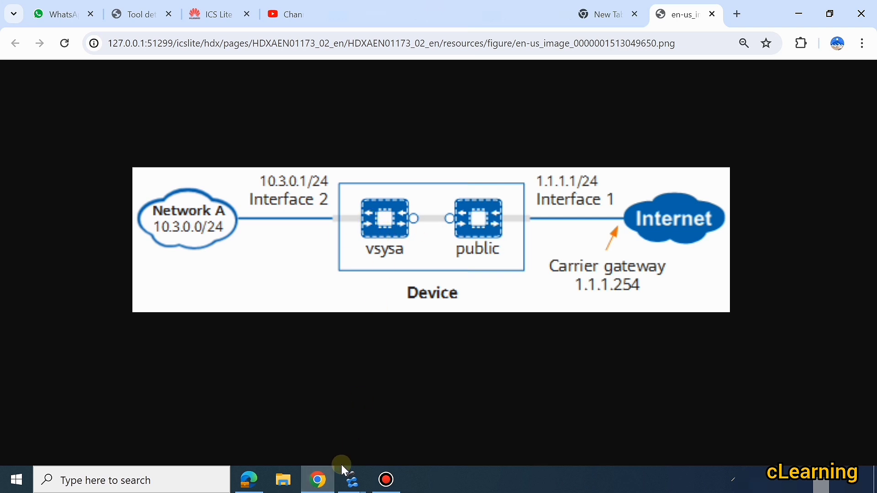
Return to the eNSP topology with FW between Enterprise Network and Carrier Gateway.
{"action": "left_click", "coordinate": [352, 480]}
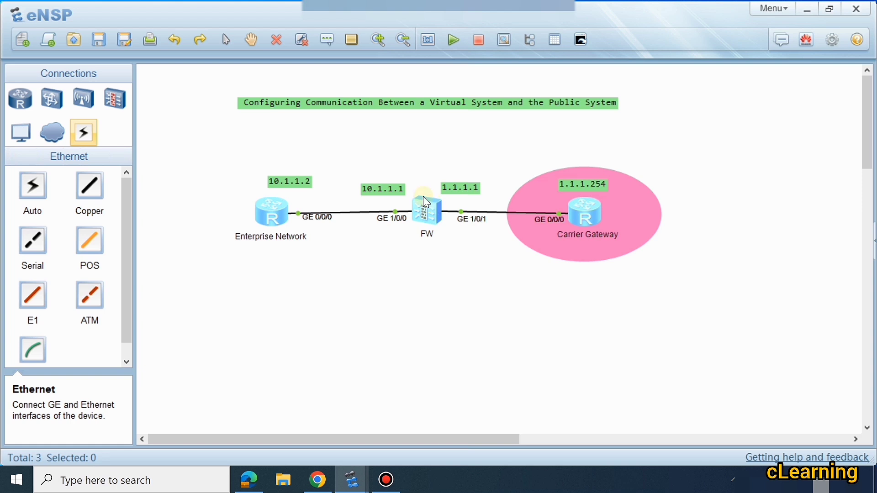
Show the reference diagram in Chrome again to check Interface 1, Interface 2 and the gateway.
{"action": "left_click", "coordinate": [333, 486]}
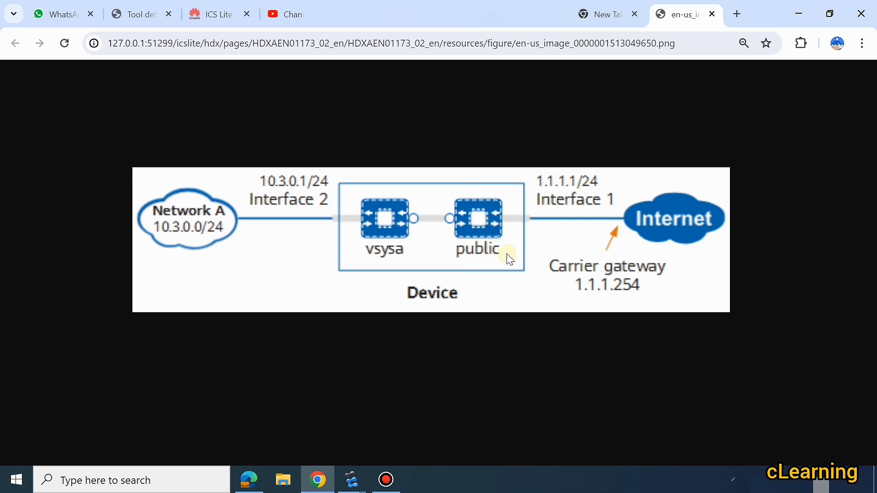
Switch back to the eNSP firewall lab topology.
{"action": "left_click", "coordinate": [352, 479]}
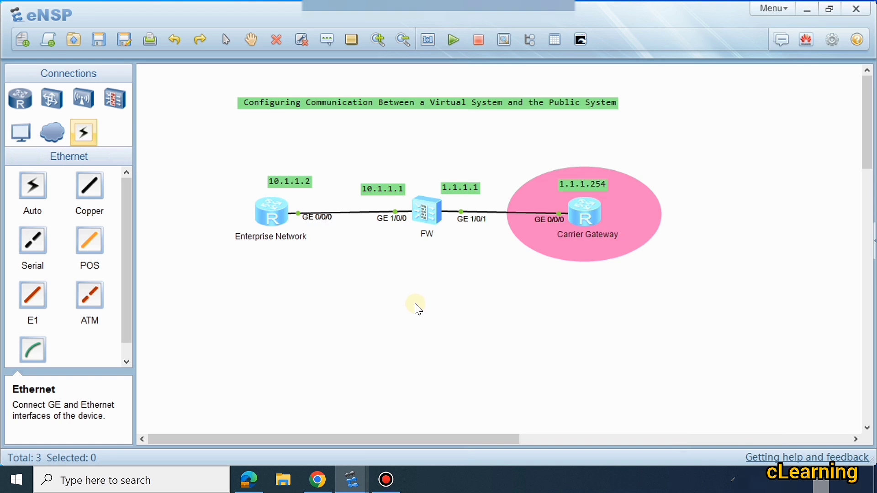
Open the FW firewall console and log in with username admin.
{"action": "double_click", "coordinate": [424, 215]}
{"action": "left_click", "coordinate": [710, 191]}
{"action": "double_click", "coordinate": [415, 213]}
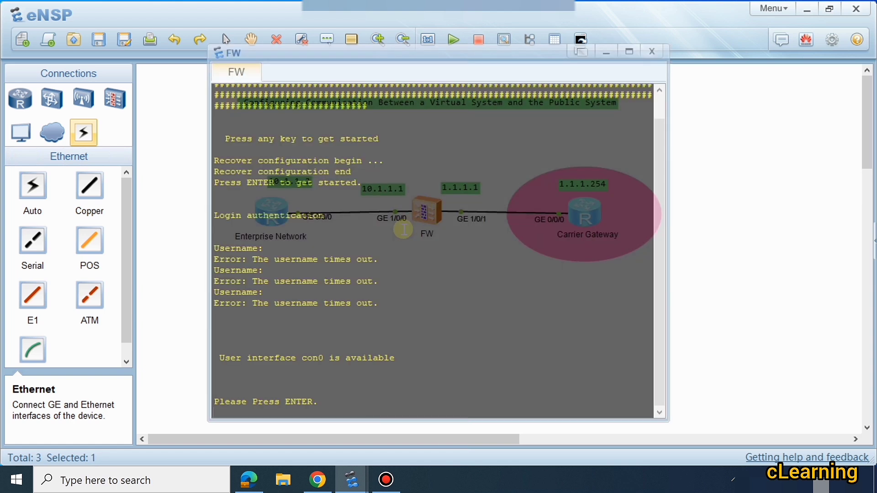
{"action": "key", "text": "Return"}
{"action": "type", "text": "admin"}
{"action": "key", "text": "Return"}
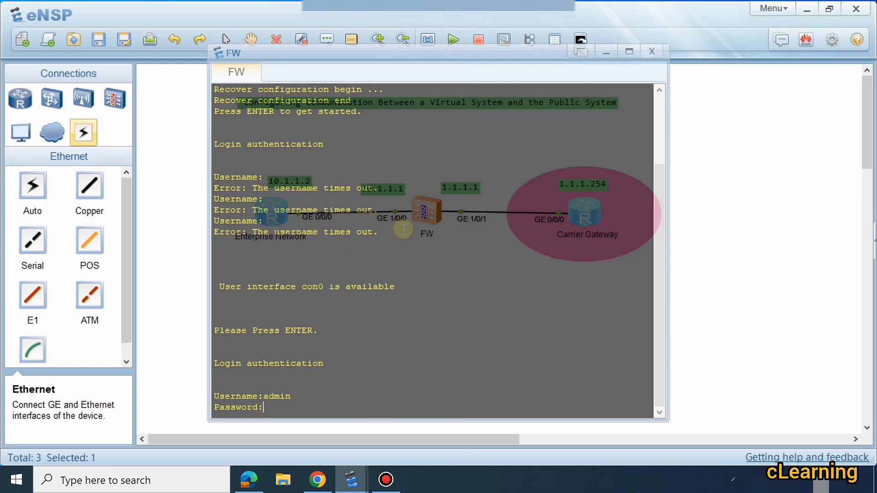
Enter the default password, change it to a new administrator password, then hide the console.
{"action": "key", "text": "Return"}
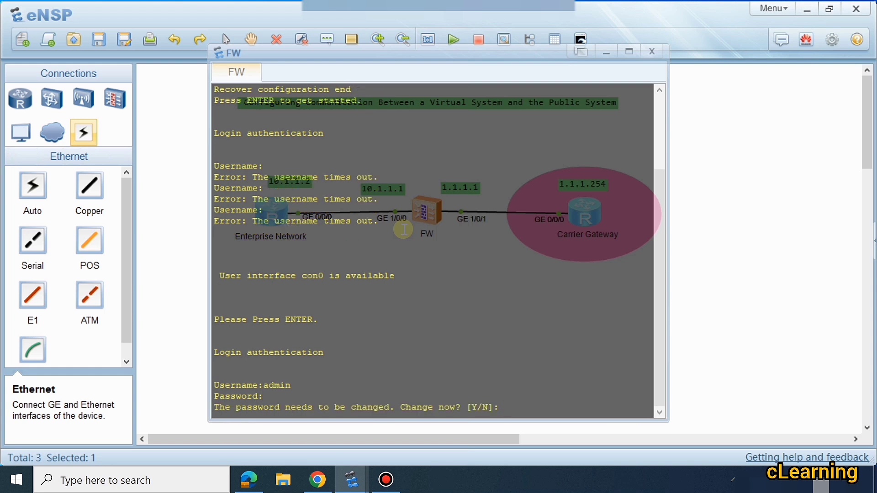
{"action": "type", "text": "y"}
{"action": "key", "text": "Return"}
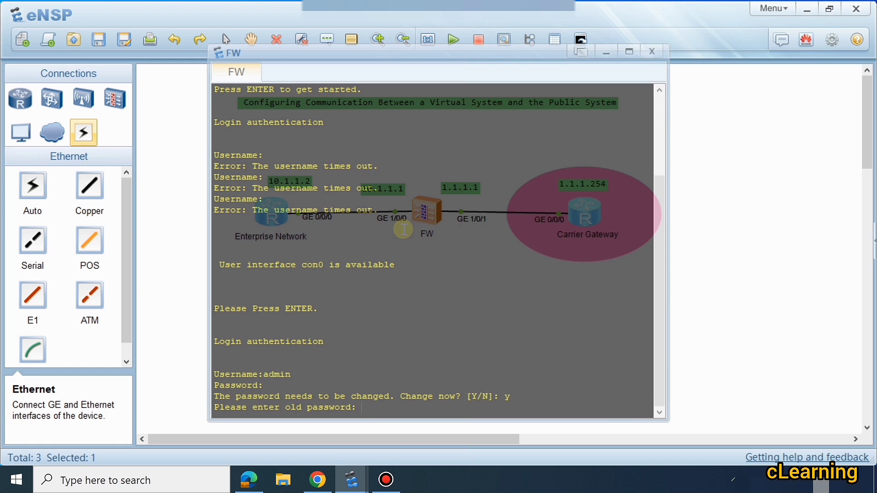
{"action": "key", "text": "Return"}
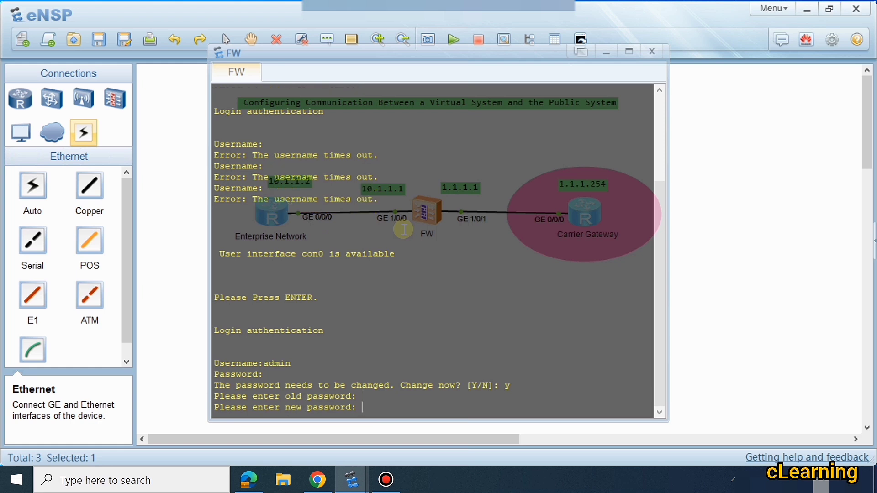
{"action": "key", "text": "Return"}
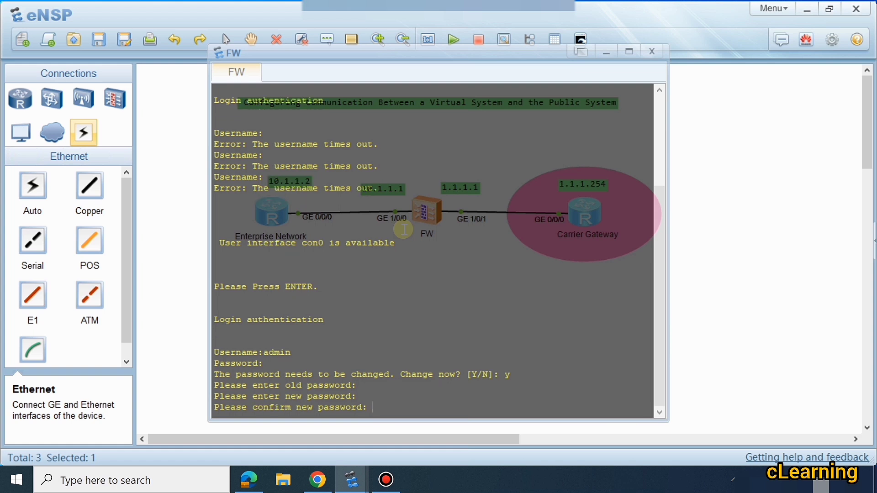
{"action": "key", "text": "Return"}
{"action": "left_click", "coordinate": [809, 286]}
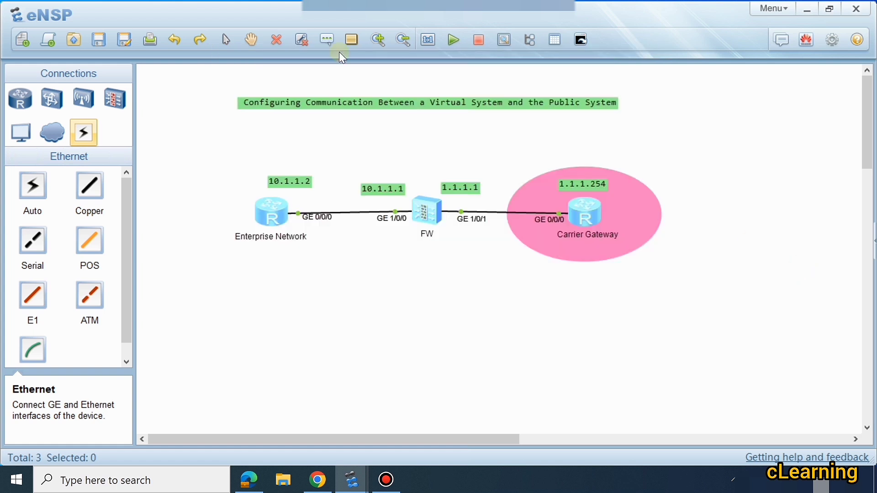
Add a canvas note with the admin username, old and new passwords, then reopen the FW console.
{"action": "left_click", "coordinate": [325, 42]}
{"action": "left_click", "coordinate": [334, 309]}
{"action": "type", "text": "admin"}
{"action": "key", "text": "Return"}
{"action": "type", "text": "Admin@123"}
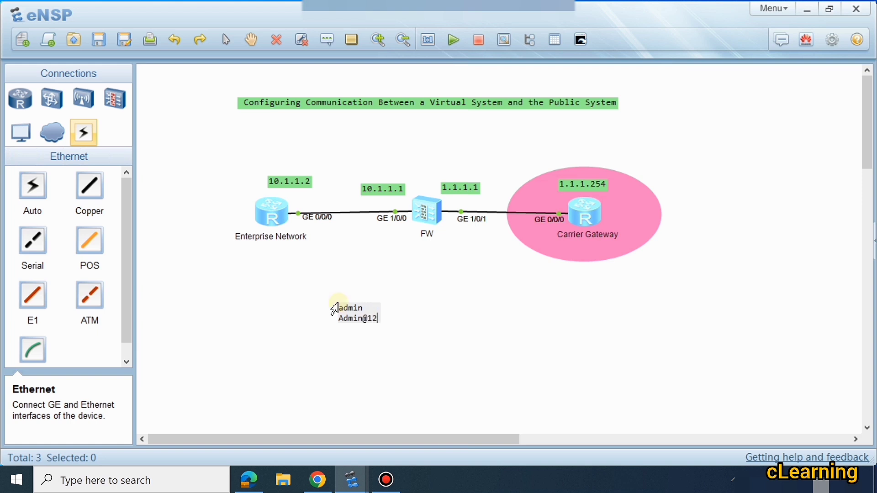
{"action": "key", "text": "Return"}
{"action": "key", "text": "Return"}
{"action": "key", "text": "Return"}
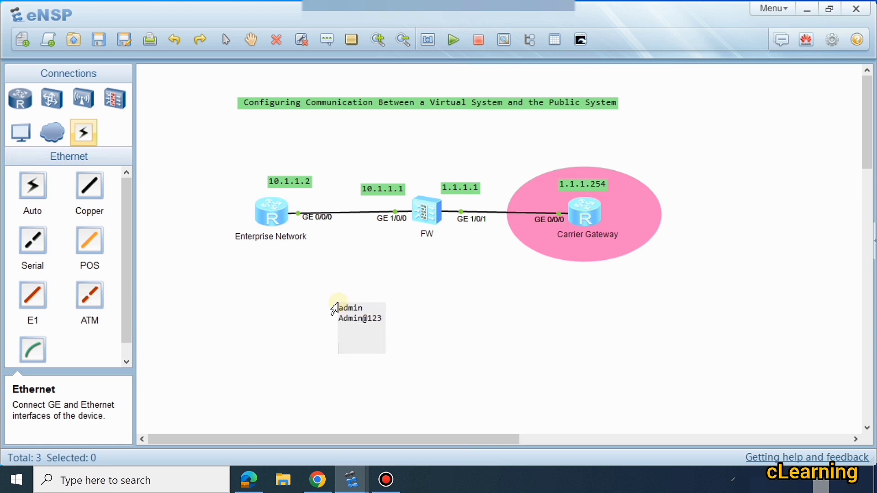
{"action": "type", "text": "admin@123"}
{"action": "key", "text": "Return"}
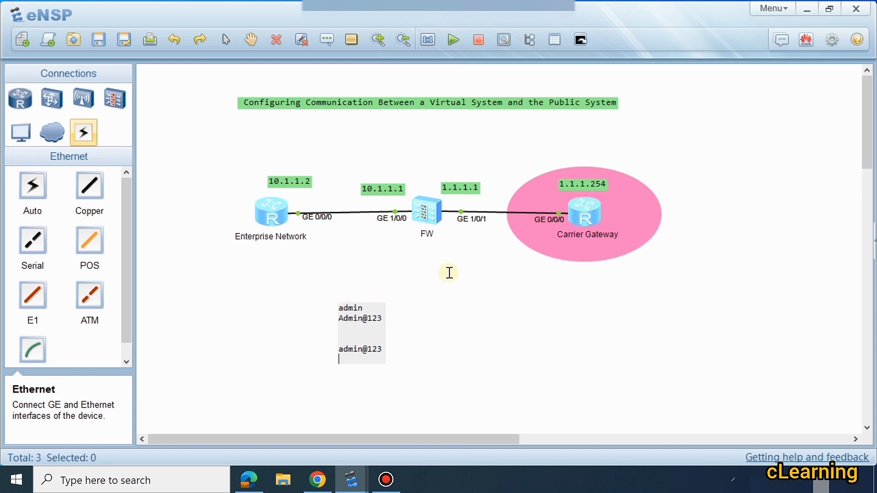
{"action": "double_click", "coordinate": [428, 215]}
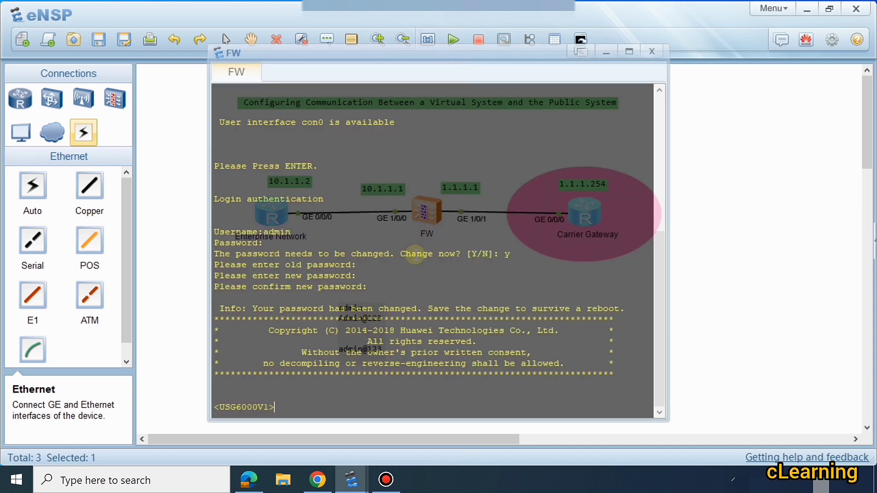
Enter system view and rename the firewall to FW with sysname.
{"action": "key", "text": "Return"}
{"action": "key", "text": "Return"}
{"action": "key", "text": "Return"}
{"action": "type", "text": "sys"}
{"action": "key", "text": "Return"}
{"action": "key", "text": "Return"}
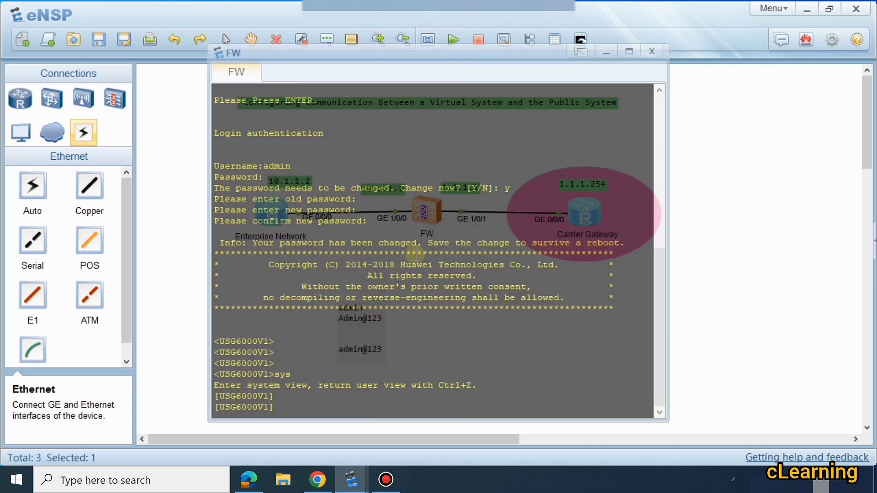
{"action": "key", "text": "Return"}
{"action": "key", "text": "Return"}
{"action": "key", "text": "Return"}
{"action": "key", "text": "Return"}
{"action": "key", "text": "Return"}
{"action": "key", "text": "Return"}
{"action": "key", "text": "Return"}
{"action": "key", "text": "Return"}
{"action": "key", "text": "Return"}
{"action": "type", "text": "sys"}
{"action": "key", "text": "Tab"}
{"action": "type", "text": "FW"}
{"action": "key", "text": "Return"}
{"action": "key", "text": "Return"}
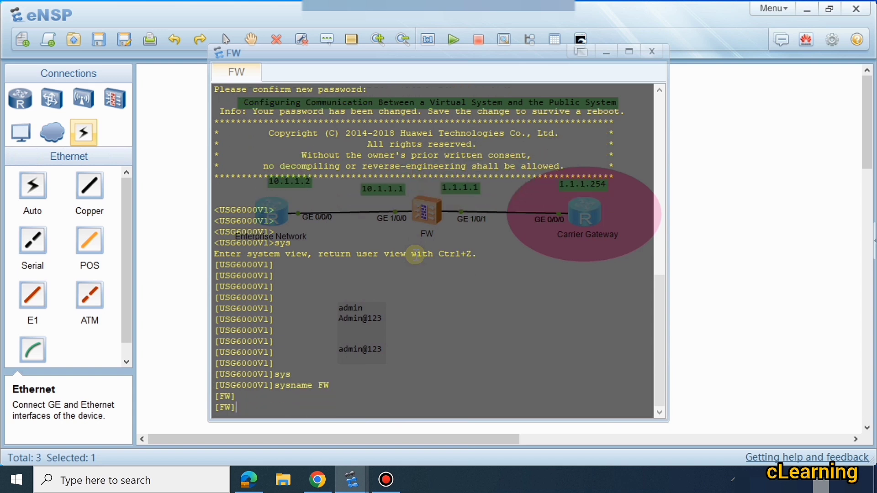
{"action": "key", "text": "Return"}
{"action": "key", "text": "Return"}
{"action": "key", "text": "Return"}
{"action": "key", "text": "Return"}
{"action": "key", "text": "Return"}
{"action": "key", "text": "Return"}
{"action": "key", "text": "Return"}
{"action": "key", "text": "Return"}
{"action": "key", "text": "Return"}
{"action": "key", "text": "Return"}
{"action": "key", "text": "Return"}
{"action": "key", "text": "Return"}
{"action": "key", "text": "Return"}
{"action": "key", "text": "Return"}
{"action": "key", "text": "Return"}
{"action": "key", "text": "Return"}
{"action": "key", "text": "Return"}
{"action": "key", "text": "Return"}
{"action": "key", "text": "Return"}
{"action": "key", "text": "Return"}
{"action": "key", "text": "Return"}
{"action": "key", "text": "Return"}
{"action": "key", "text": "Return"}
{"action": "key", "text": "Return"}
{"action": "key", "text": "Return"}
{"action": "key", "text": "Return"}
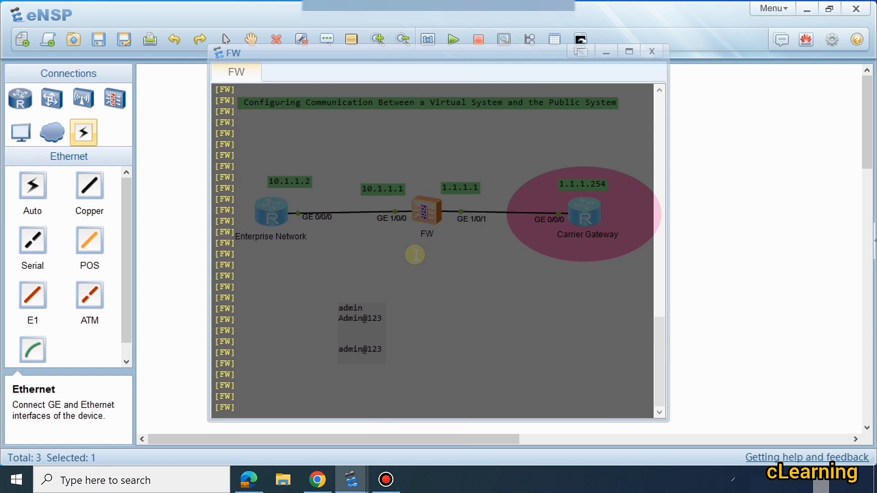
Turn on virtual systems with the vsys enable command.
{"action": "key", "text": "Return"}
{"action": "key", "text": "Return"}
{"action": "key", "text": "Return"}
{"action": "key", "text": "Return"}
{"action": "key", "text": "Return"}
{"action": "key", "text": "Return"}
{"action": "key", "text": "Return"}
{"action": "key", "text": "Return"}
{"action": "key", "text": "Return"}
{"action": "key", "text": "Return"}
{"action": "key", "text": "Return"}
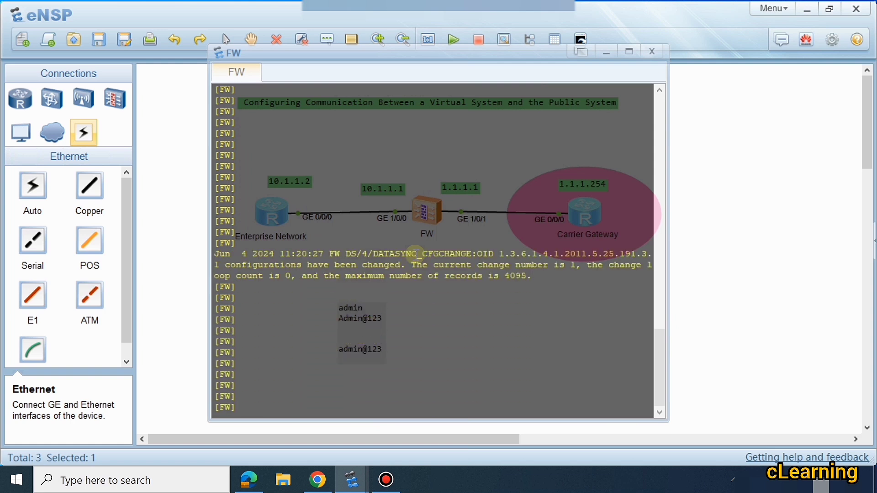
{"action": "type", "text": "vsys"}
{"action": "key", "text": "Tab"}
{"action": "type", "text": "en"}
{"action": "key", "text": "Tab"}
{"action": "key", "text": "Return"}
{"action": "key", "text": "Return"}
{"action": "key", "text": "Return"}
{"action": "key", "text": "Return"}
{"action": "key", "text": "Return"}
{"action": "key", "text": "Return"}
{"action": "key", "text": "Return"}
{"action": "key", "text": "Return"}
{"action": "key", "text": "Return"}
{"action": "key", "text": "Return"}
{"action": "key", "text": "Return"}
{"action": "key", "text": "Return"}
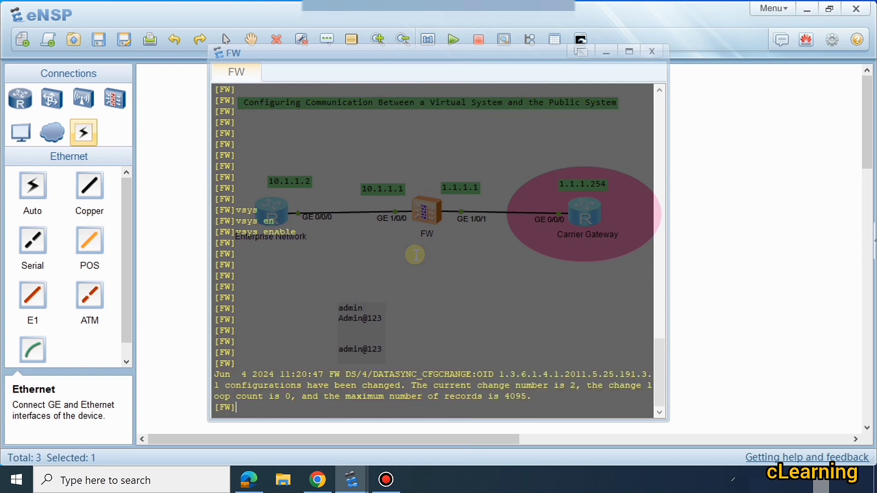
{"action": "key", "text": "Return"}
{"action": "key", "text": "Return"}
{"action": "key", "text": "Return"}
{"action": "key", "text": "Return"}
{"action": "key", "text": "Return"}
{"action": "key", "text": "Return"}
{"action": "key", "text": "Return"}
{"action": "key", "text": "Return"}
{"action": "key", "text": "Return"}
{"action": "key", "text": "Return"}
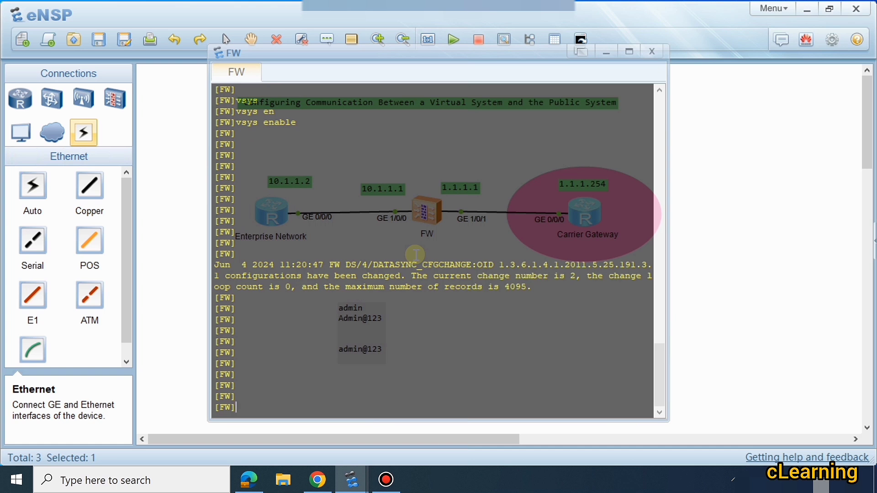
{"action": "key", "text": "Return"}
{"action": "key", "text": "Return"}
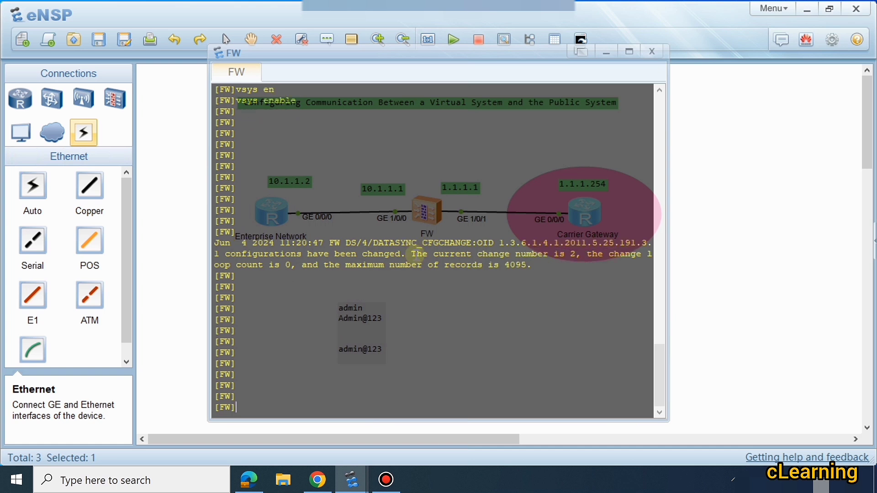
Create virtual system VFW1 with vsys name VFW1, entering its view.
{"action": "type", "text": "vs"}
{"action": "key", "text": "Tab"}
{"action": "type", "text": "s"}
{"action": "key", "text": "BackSpace"}
{"action": "type", "text": "n"}
{"action": "key", "text": "Tab"}
{"action": "type", "text": "?"}
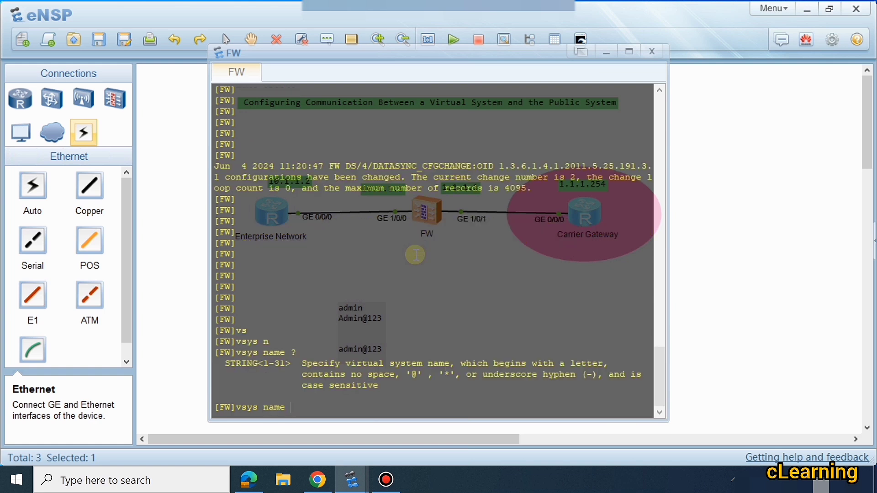
{"action": "type", "text": "FW"}
{"action": "key", "text": "BackSpace"}
{"action": "key", "text": "BackSpace"}
{"action": "key", "text": "BackSpace"}
{"action": "type", "text": "VFW1"}
{"action": "key", "text": "Return"}
{"action": "key", "text": "Return"}
{"action": "key", "text": "Return"}
{"action": "key", "text": "Return"}
{"action": "key", "text": "Return"}
{"action": "key", "text": "Return"}
{"action": "key", "text": "Return"}
{"action": "key", "text": "Return"}
{"action": "key", "text": "Return"}
{"action": "key", "text": "Return"}
{"action": "key", "text": "Return"}
{"action": "key", "text": "Return"}
{"action": "key", "text": "Return"}
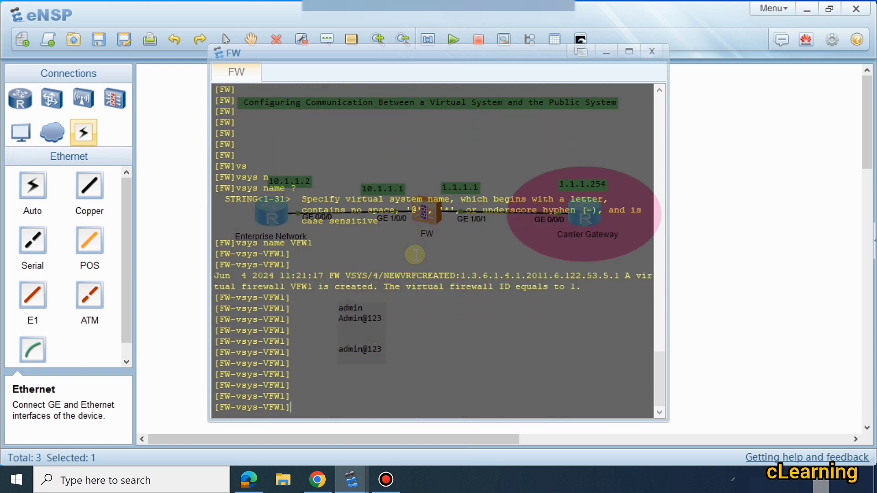
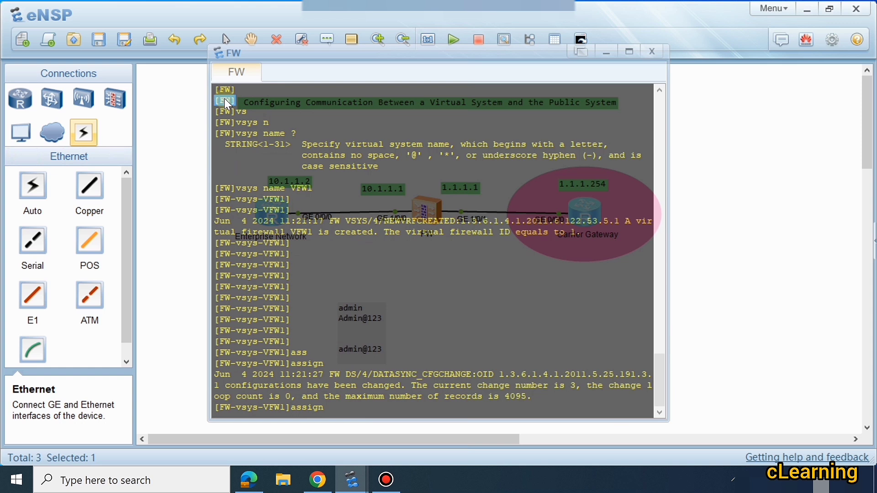
On the FW console, run 'assign interface GigabitEthernet 1/0/0' to give that interface to VFW1.
{"action": "left_click", "coordinate": [417, 352]}
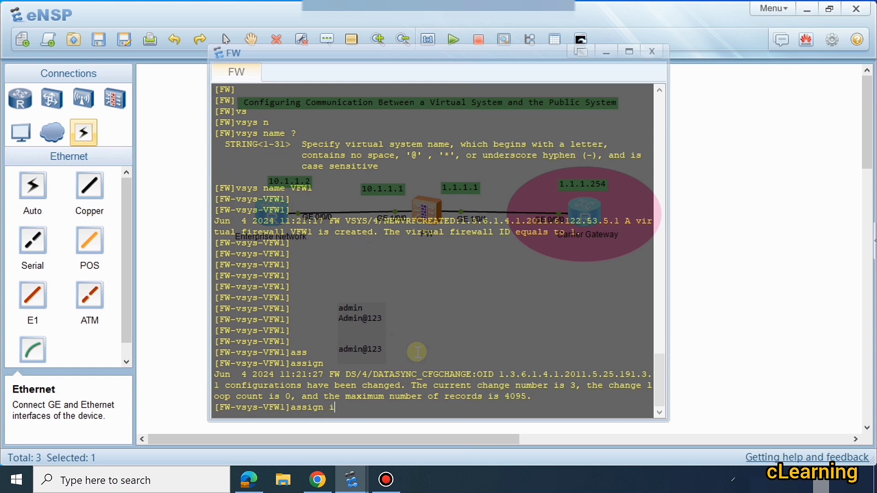
{"action": "key", "text": "Tab"}
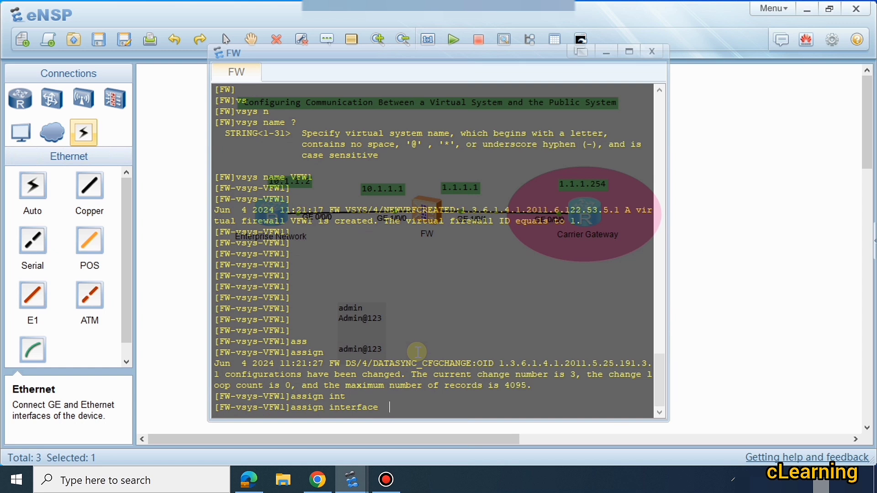
{"action": "type", "text": "g"}
{"action": "key", "text": "Tab"}
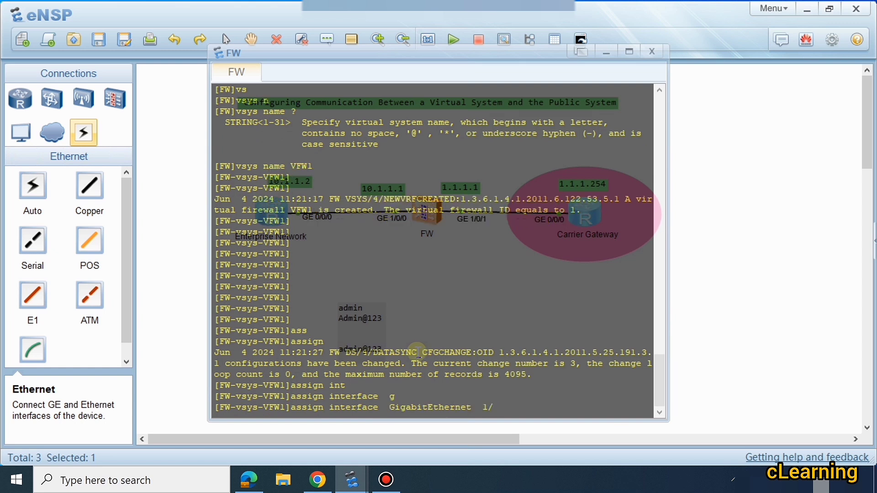
{"action": "type", "text": "1/0/0"}
{"action": "key", "text": "Return"}
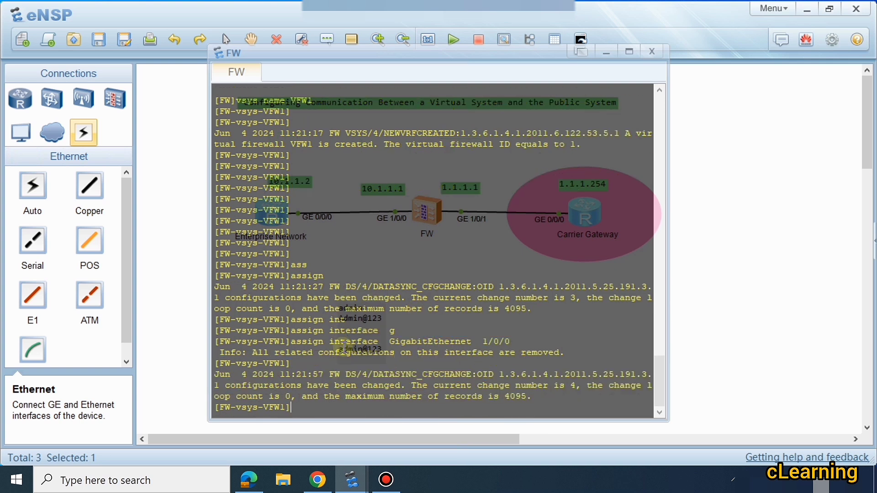
{"action": "left_click_drag", "start_coordinate": [499, 342], "coordinate": [510, 342]}
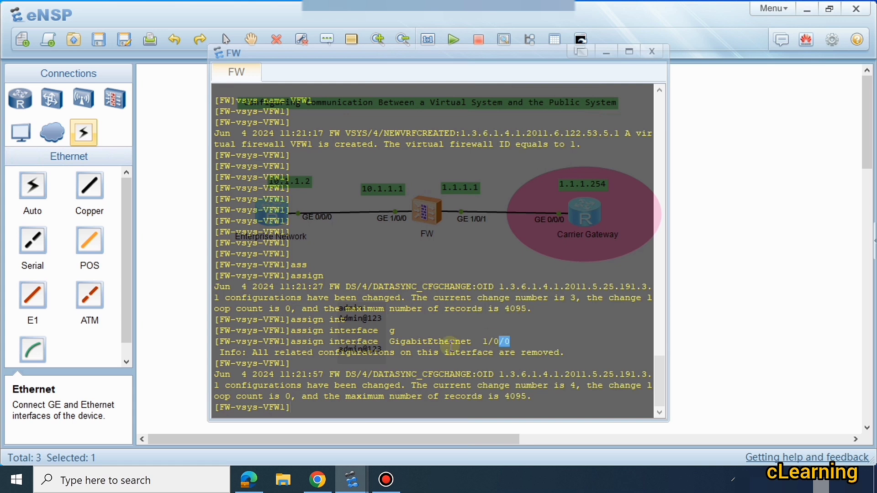
{"action": "left_click_drag", "start_coordinate": [451, 345], "coordinate": [344, 352]}
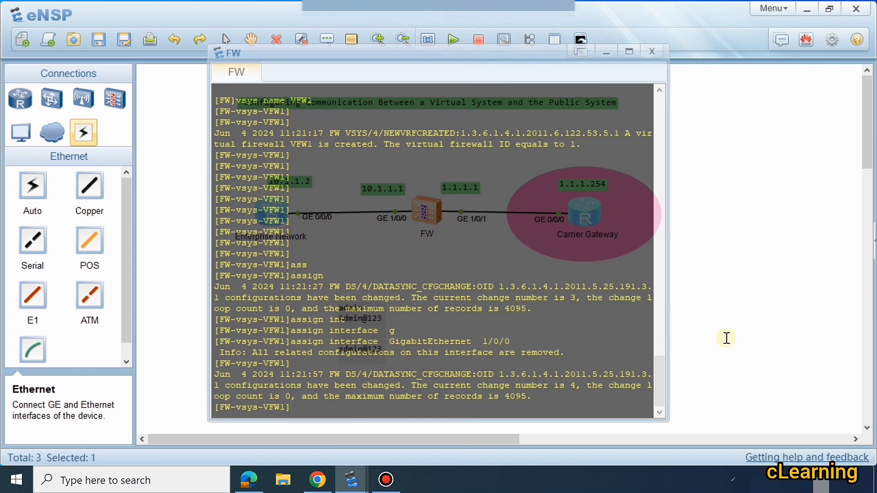
{"action": "left_click", "coordinate": [743, 335]}
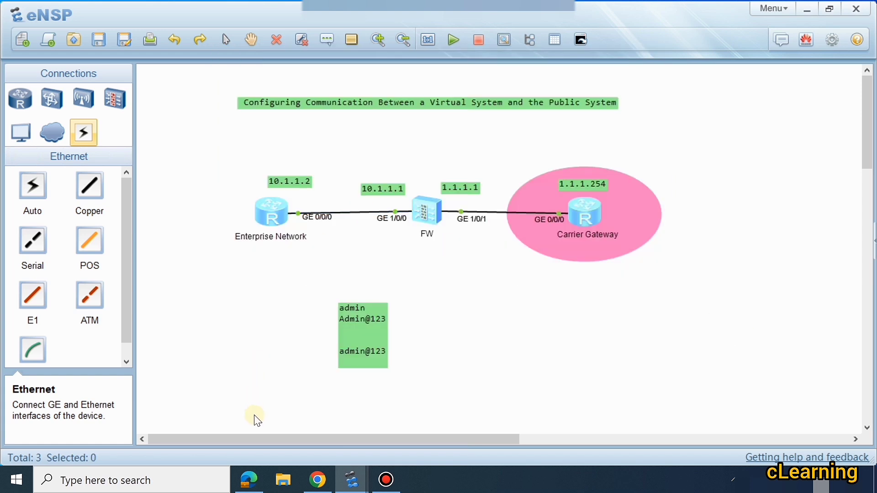
{"action": "left_click", "coordinate": [316, 479]}
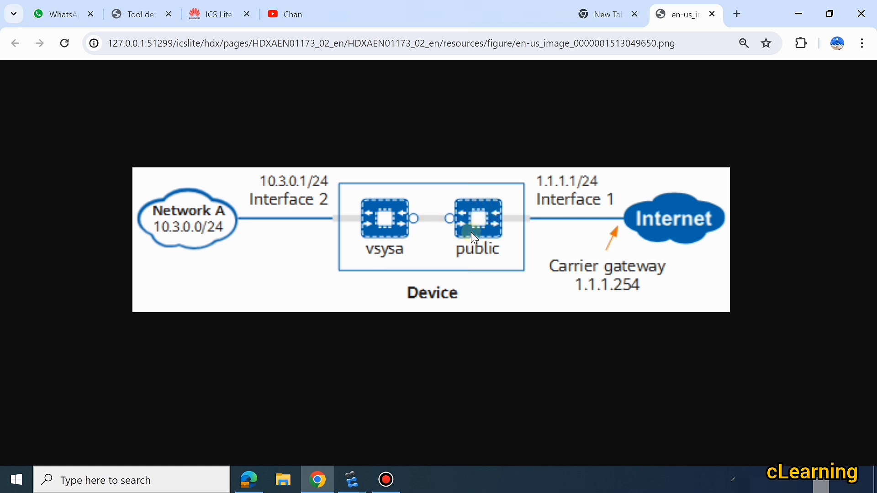
{"action": "left_click", "coordinate": [352, 479]}
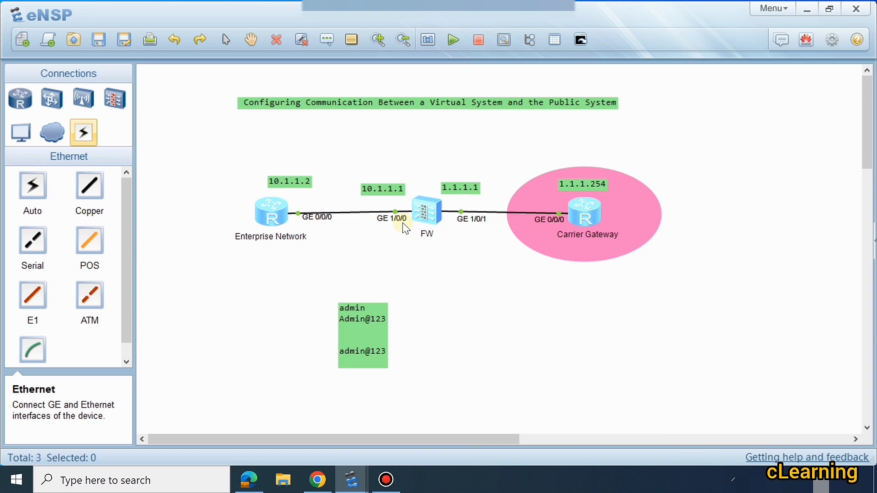
{"action": "left_click", "coordinate": [318, 479]}
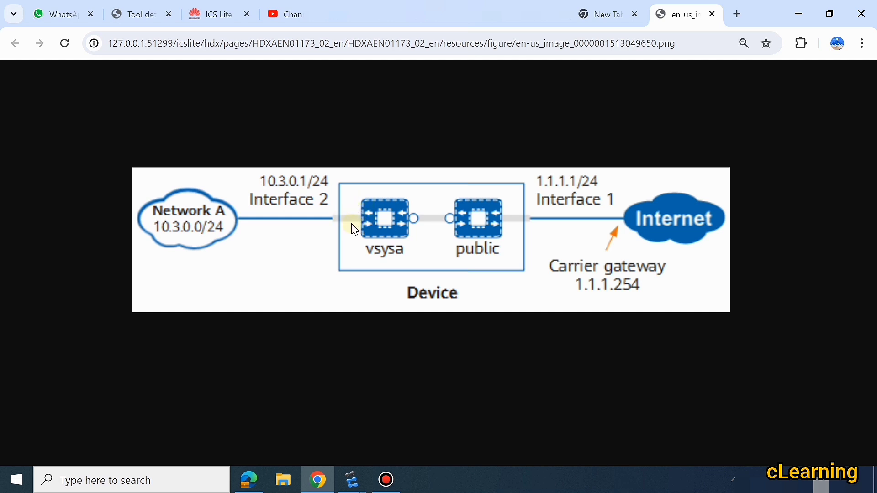
Set the rectangle drawing style to no fill, border width 3 and a bright green border.
{"action": "left_click", "coordinate": [318, 479]}
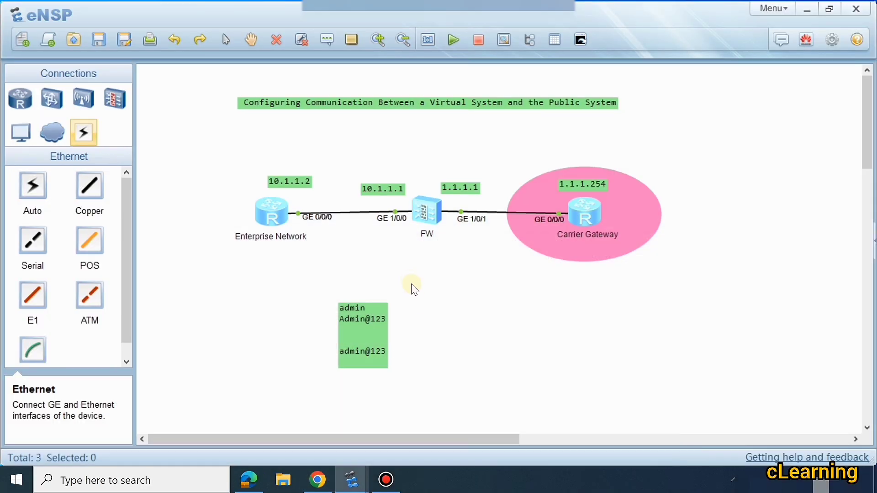
{"action": "left_click", "coordinate": [351, 39]}
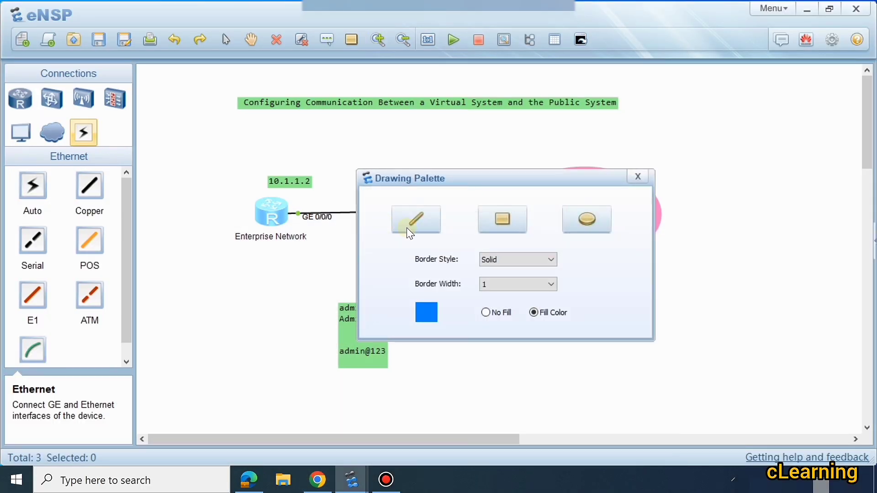
{"action": "left_click", "coordinate": [501, 231]}
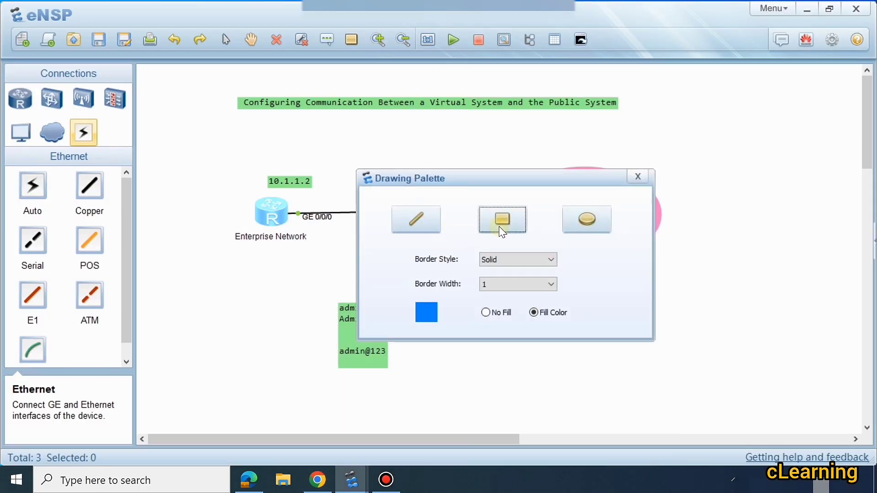
{"action": "left_click", "coordinate": [485, 312]}
{"action": "left_click", "coordinate": [501, 285]}
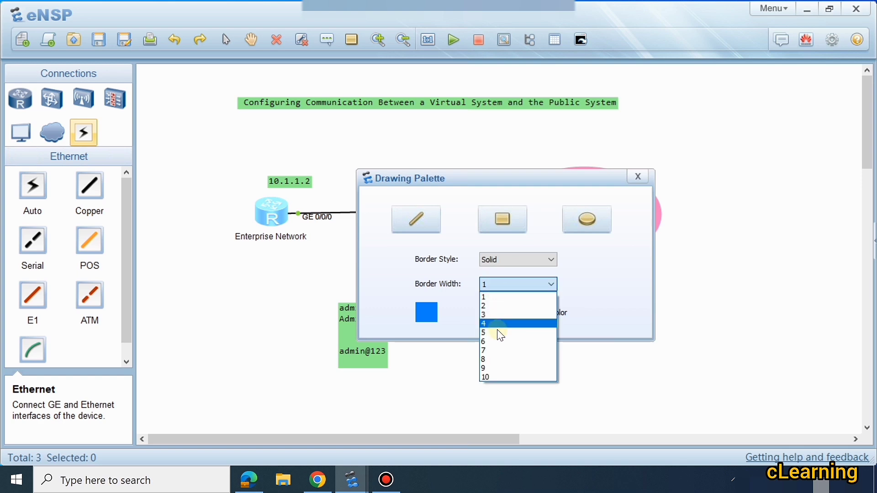
{"action": "left_click", "coordinate": [497, 315]}
{"action": "left_click", "coordinate": [427, 318]}
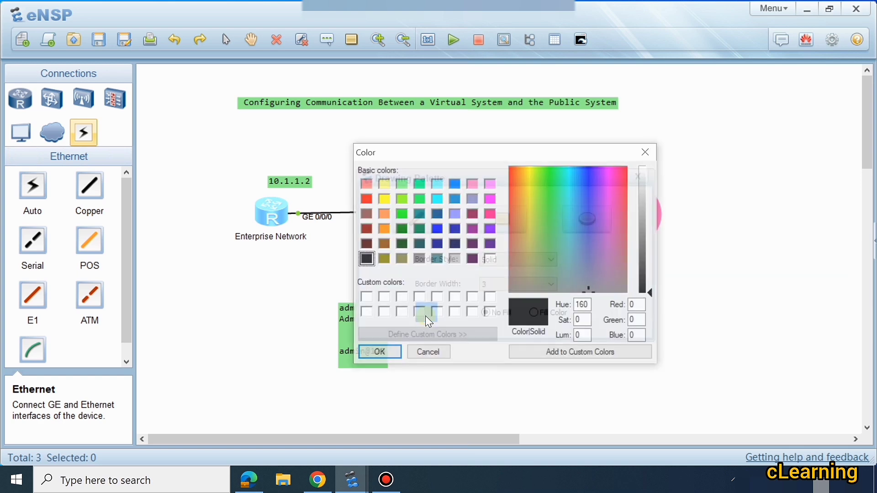
{"action": "left_click", "coordinate": [402, 214]}
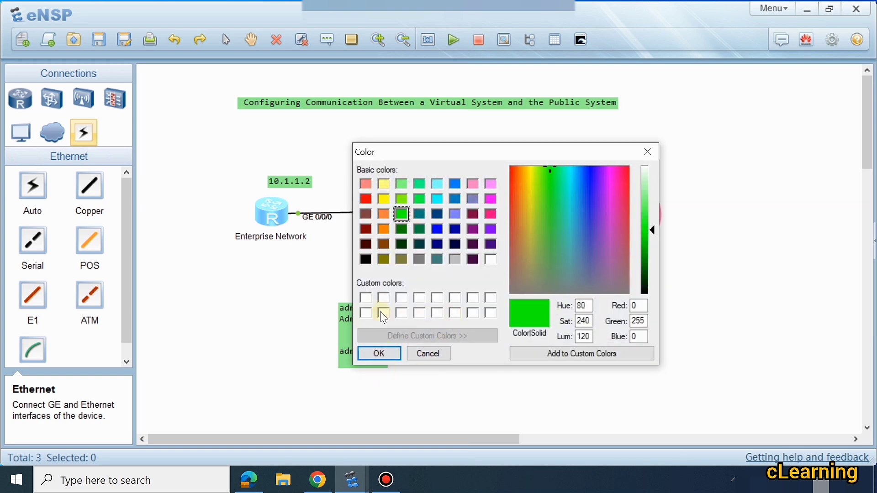
{"action": "left_click", "coordinate": [379, 354]}
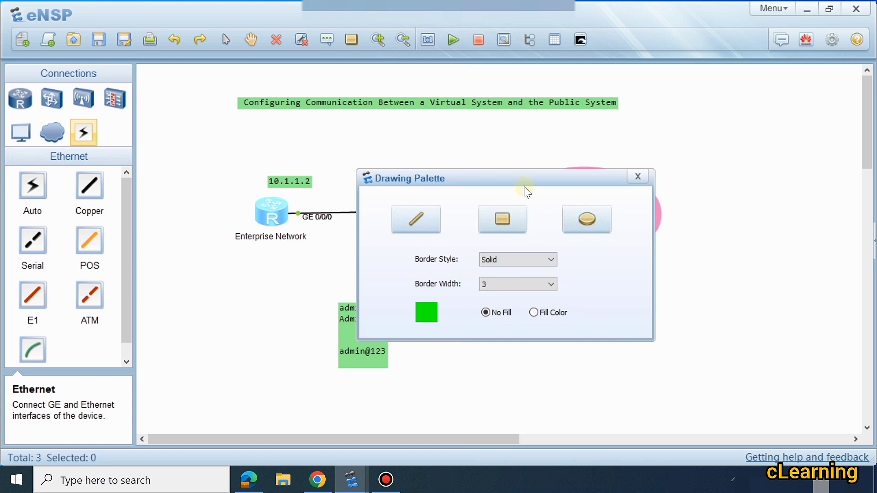
Draw the green outlined rectangles below the FW firewall.
{"action": "mouse_move", "coordinate": [524, 186]}
{"action": "left_mouse_down"}
{"action": "mouse_move", "coordinate": [104, 174]}
{"action": "mouse_move", "coordinate": [174, 80]}
{"action": "left_mouse_up"}
{"action": "left_click", "coordinate": [171, 110]}
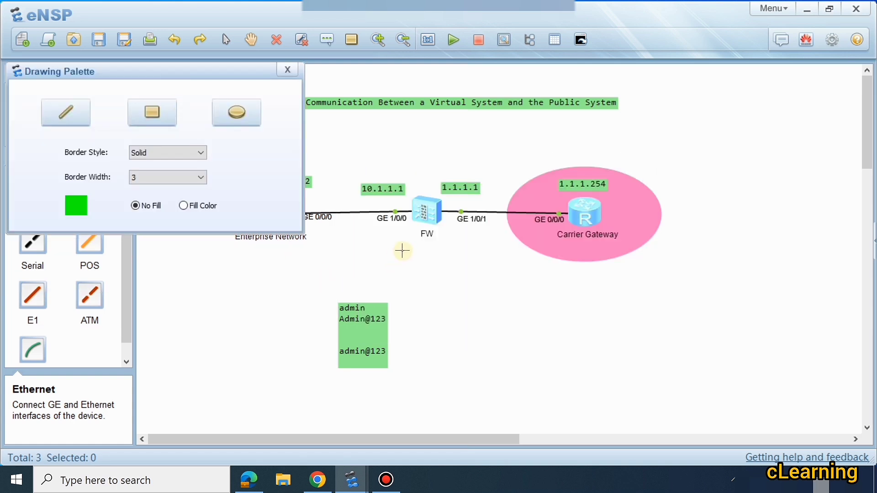
{"action": "mouse_move", "coordinate": [392, 239]}
{"action": "left_mouse_down"}
{"action": "mouse_move", "coordinate": [415, 263]}
{"action": "mouse_move", "coordinate": [433, 243]}
{"action": "mouse_move", "coordinate": [458, 263]}
{"action": "left_mouse_up"}
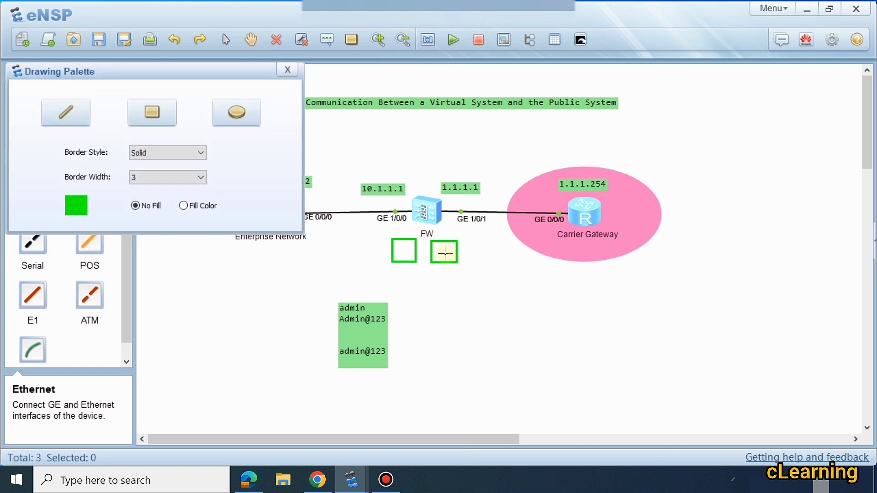
Add the text label 'FW' below the right rectangle.
{"action": "left_click", "coordinate": [288, 69]}
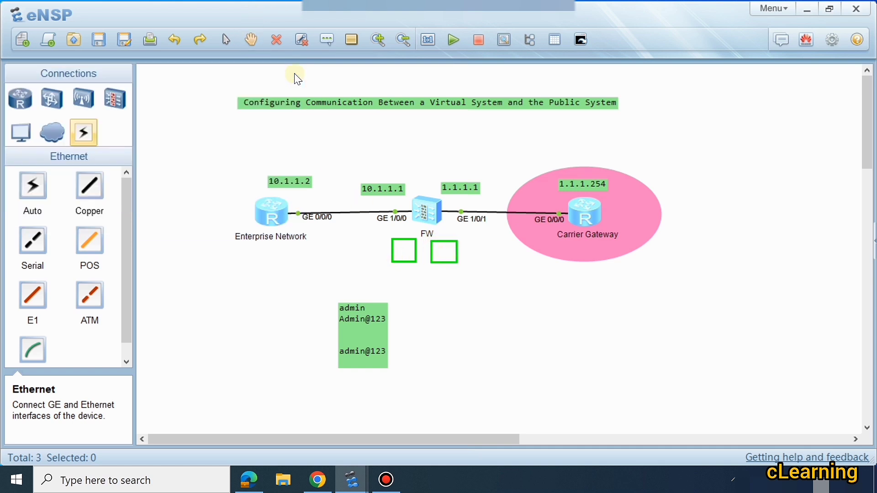
{"action": "left_click", "coordinate": [327, 39]}
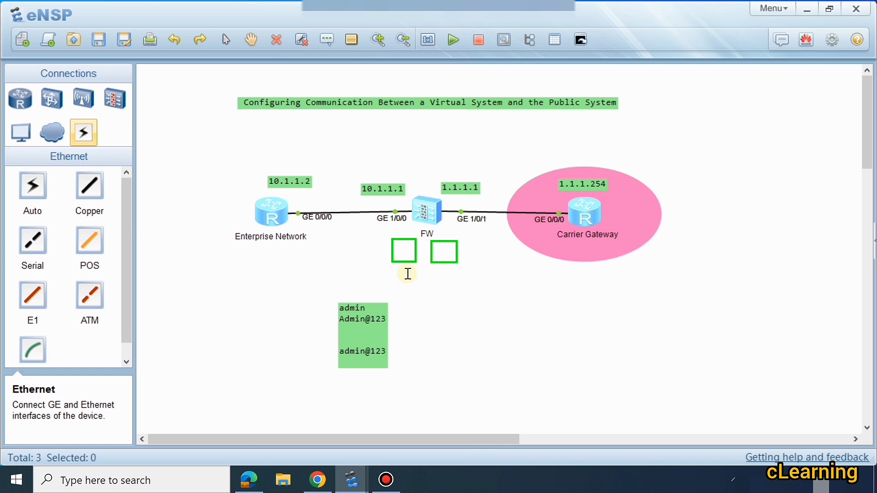
{"action": "left_click", "coordinate": [436, 276]}
{"action": "type", "text": "FW"}
{"action": "left_click", "coordinate": [444, 292]}
Add the label 'VFW1' below the left rectangle and reposition that rectangle.
{"action": "left_click", "coordinate": [391, 273]}
{"action": "type", "text": "VFW1"}
{"action": "key", "text": "Return"}
{"action": "left_click", "coordinate": [391, 275]}
{"action": "left_click_drag", "start_coordinate": [406, 253], "coordinate": [409, 258]}
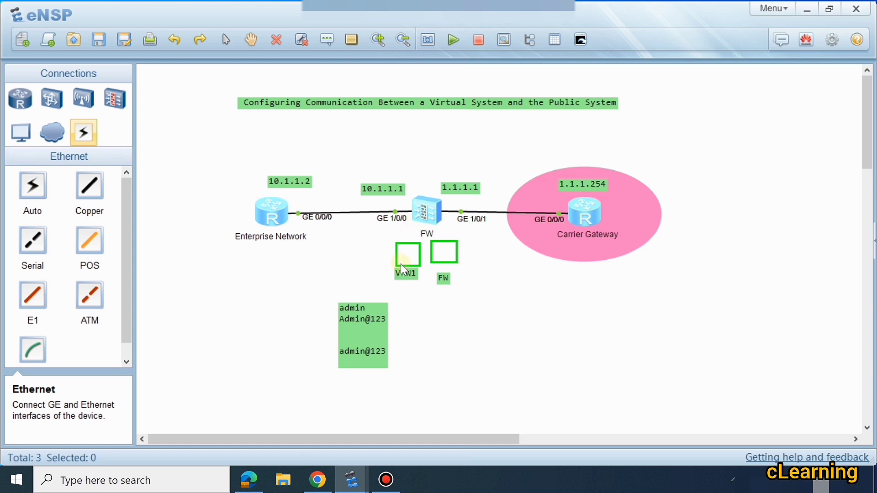
{"action": "left_click_drag", "start_coordinate": [394, 257], "coordinate": [440, 273]}
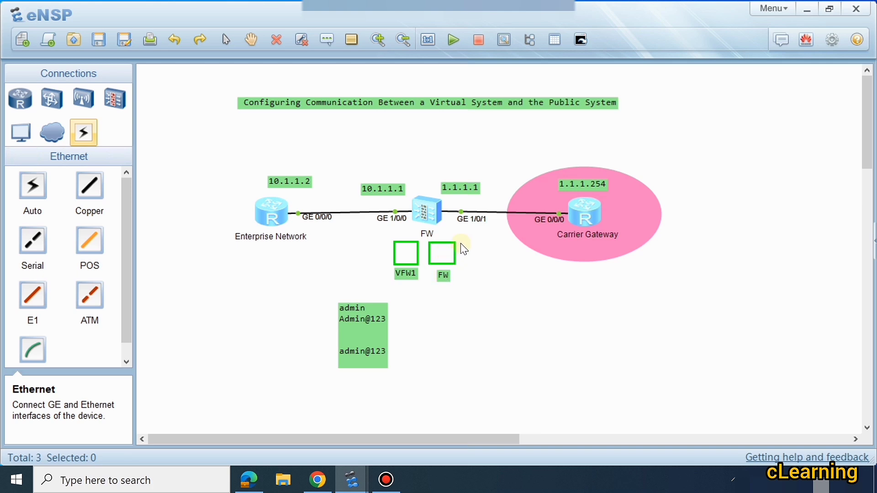
In the FW console, quit the VFW1 virtual system view with 'q'.
{"action": "double_click", "coordinate": [440, 219]}
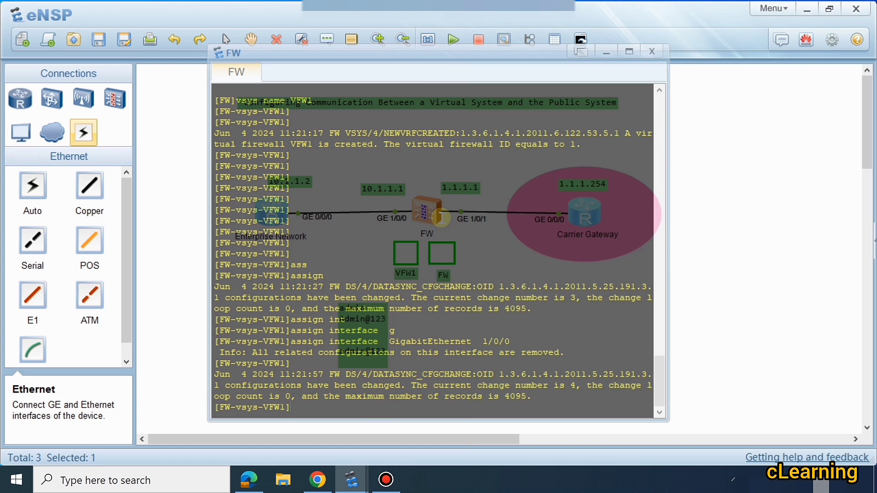
{"action": "key", "text": "Return"}
{"action": "key", "text": "Return"}
{"action": "key", "text": "Return"}
{"action": "type", "text": "q"}
{"action": "key", "text": "Return"}
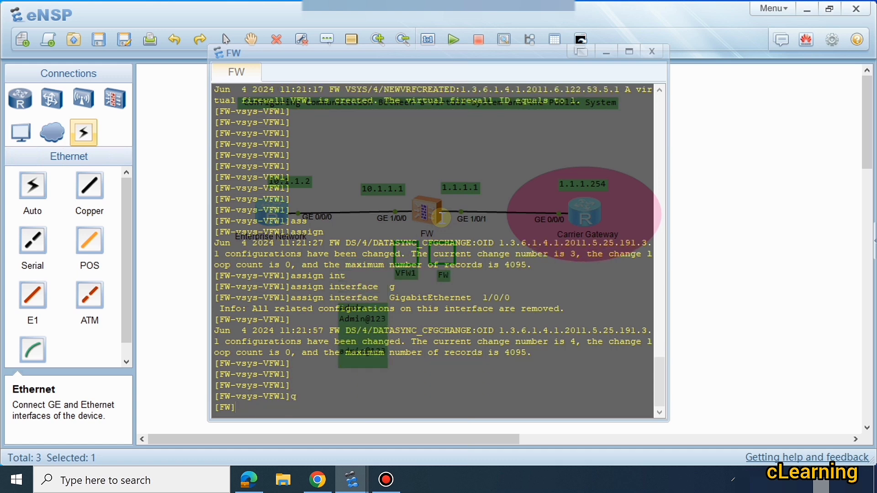
{"action": "key", "text": "Return"}
{"action": "key", "text": "Return"}
{"action": "key", "text": "Return"}
{"action": "key", "text": "Return"}
{"action": "key", "text": "Return"}
{"action": "key", "text": "Return"}
{"action": "key", "text": "Return"}
{"action": "key", "text": "Return"}
{"action": "key", "text": "Return"}
{"action": "key", "text": "Return"}
{"action": "key", "text": "Return"}
{"action": "key", "text": "Return"}
{"action": "key", "text": "Return"}
{"action": "key", "text": "Return"}
{"action": "key", "text": "Return"}
{"action": "key", "text": "Return"}
{"action": "key", "text": "Return"}
{"action": "key", "text": "Return"}
{"action": "key", "text": "Return"}
{"action": "key", "text": "Return"}
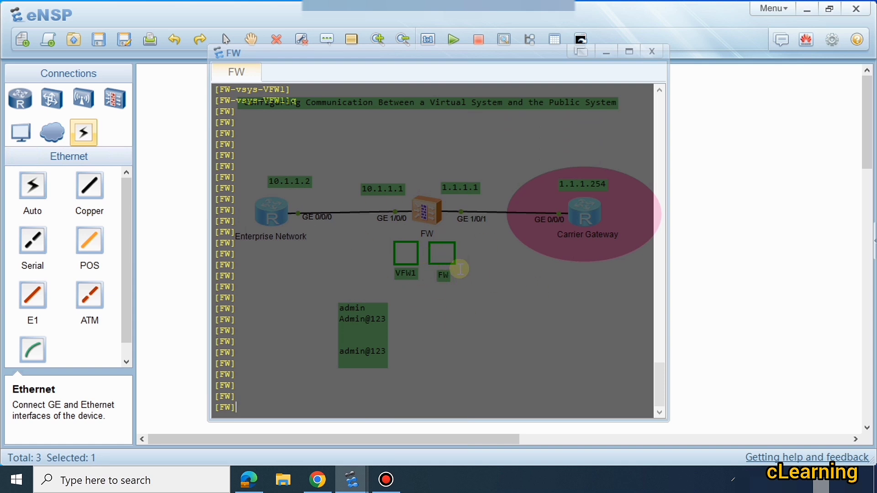
Enter the interface view of GigabitEthernet 1/0/1, then go back to the topology.
{"action": "type", "text": "int"}
{"action": "key", "text": "Tab"}
{"action": "type", "text": "g"}
{"action": "key", "text": "Tab"}
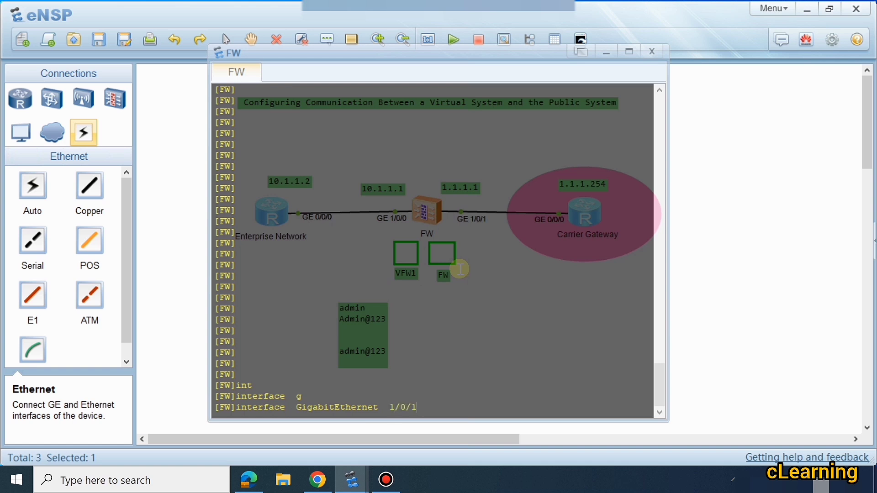
{"action": "type", "text": "1/0/1"}
{"action": "key", "text": "Return"}
{"action": "key", "text": "Return"}
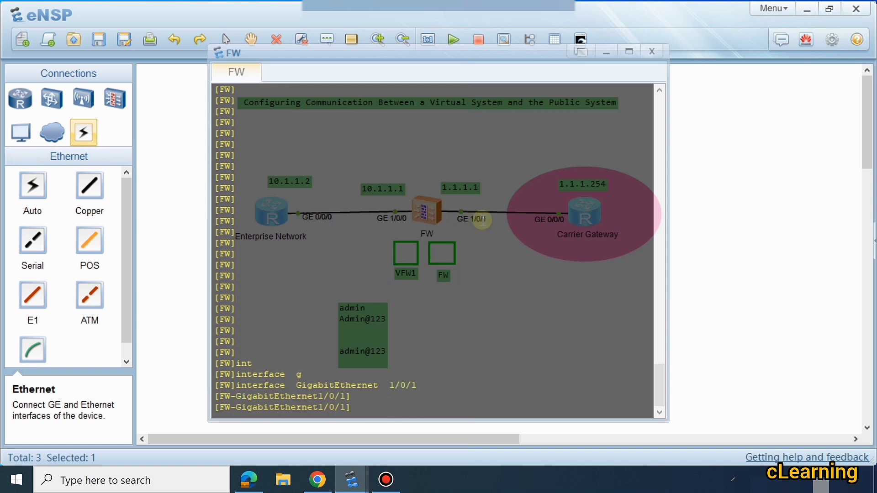
{"action": "left_click", "coordinate": [746, 219]}
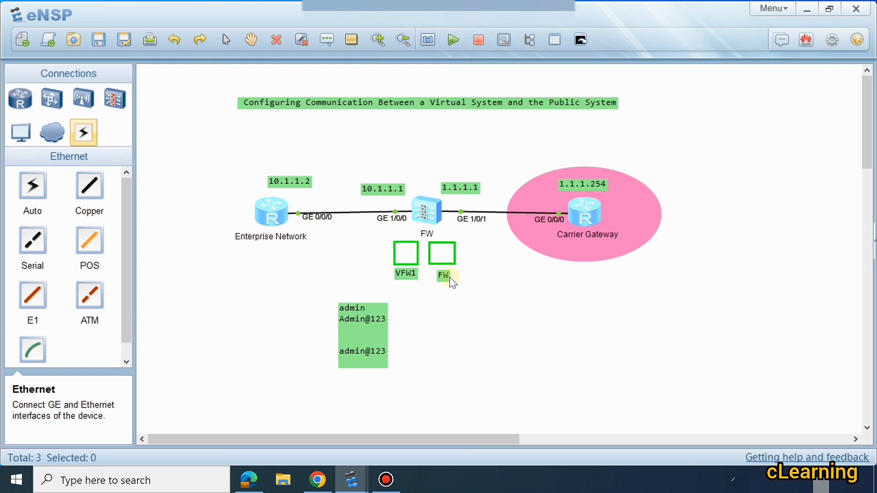
Give GigabitEthernet 1/0/1 the address 1.1.1.1/24, then view the Chrome reference diagram.
{"action": "double_click", "coordinate": [436, 250]}
{"action": "key", "text": "Return"}
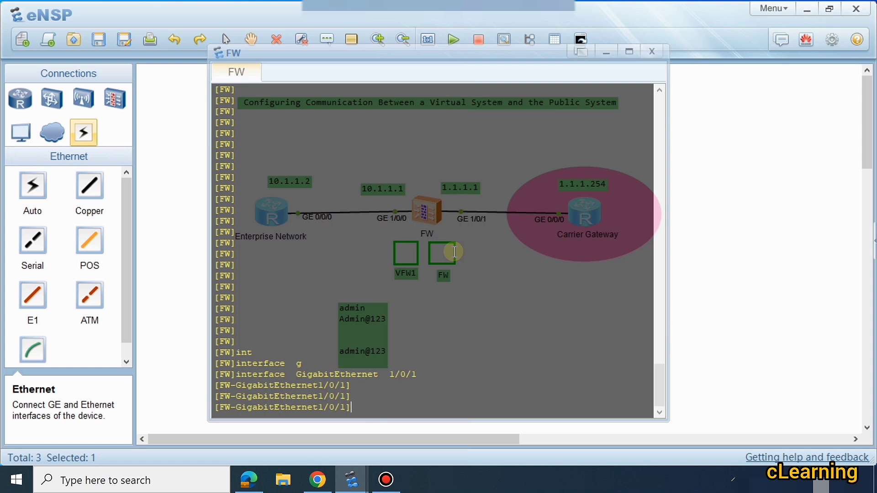
{"action": "type", "text": "ip ad"}
{"action": "key", "text": "Tab"}
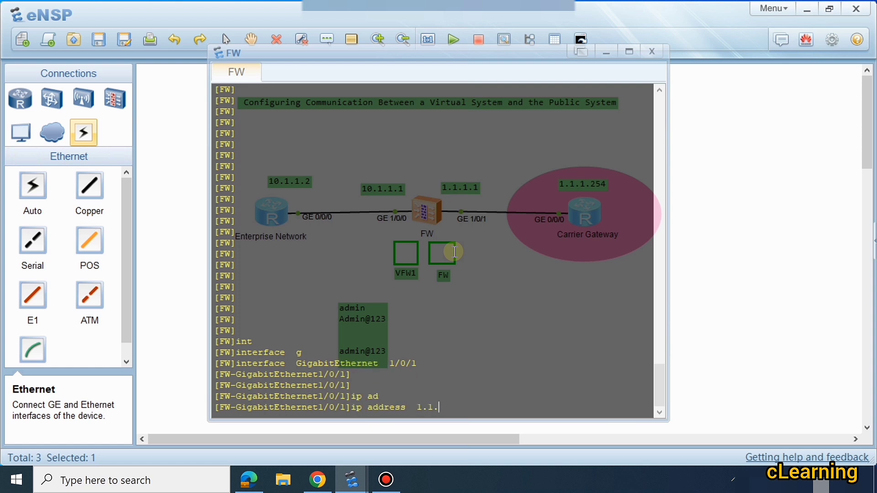
{"action": "type", "text": "1.1.1.1 24"}
{"action": "key", "text": "Return"}
{"action": "key", "text": "Return"}
{"action": "key", "text": "Return"}
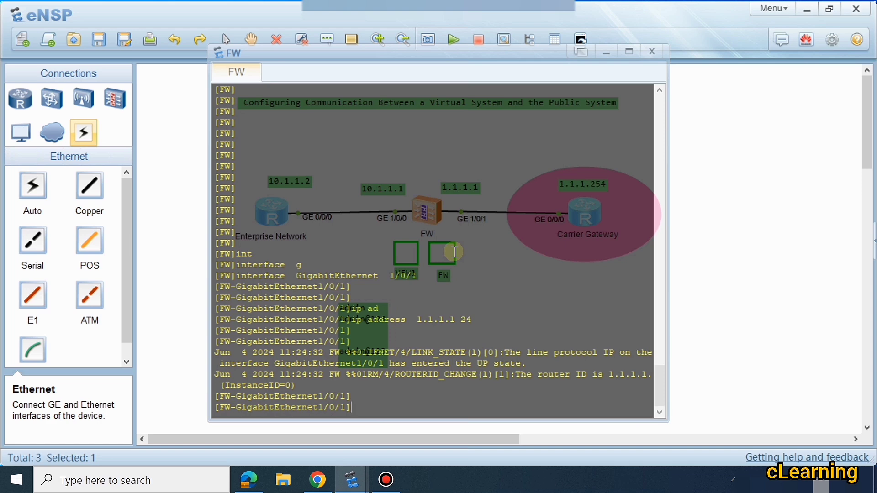
{"action": "left_click", "coordinate": [317, 480]}
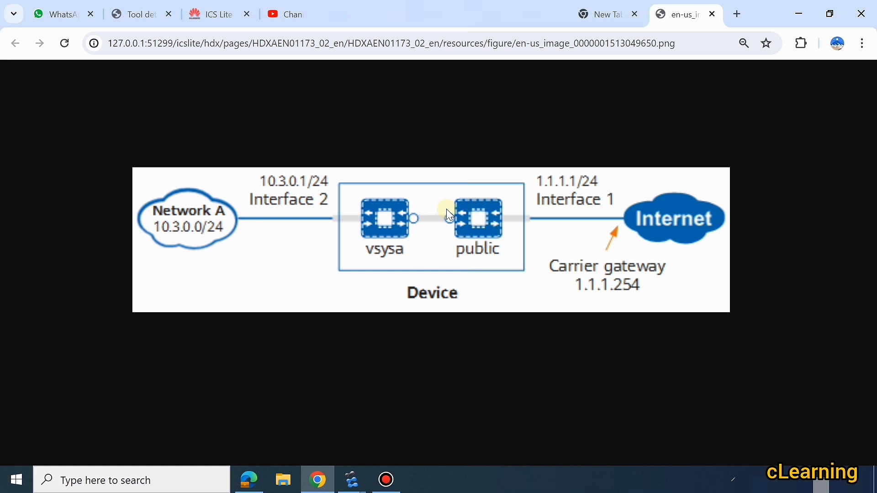
Back in the eNSP topology, nudge the green FW rectangle slightly to the right.
{"action": "left_click", "coordinate": [352, 480]}
{"action": "left_click", "coordinate": [739, 167]}
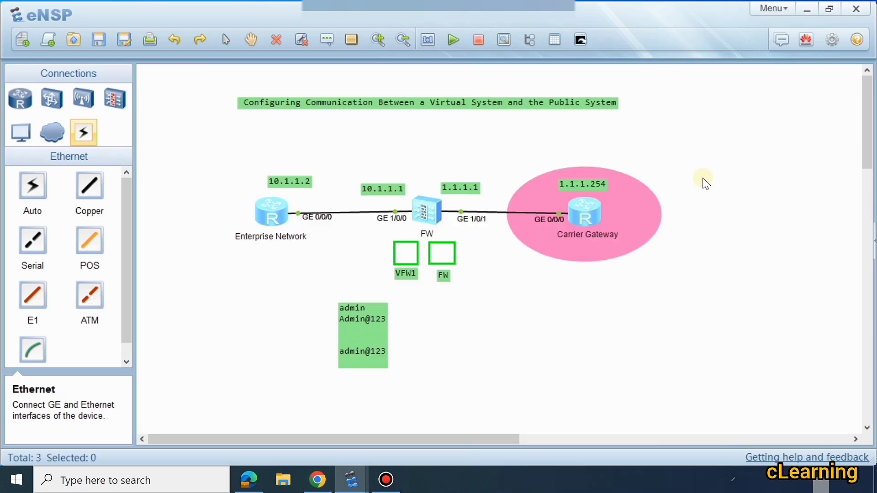
{"action": "mouse_move", "coordinate": [446, 258]}
{"action": "left_mouse_down"}
{"action": "mouse_move", "coordinate": [459, 255]}
{"action": "mouse_move", "coordinate": [454, 277]}
{"action": "mouse_move", "coordinate": [462, 259]}
{"action": "left_mouse_up"}
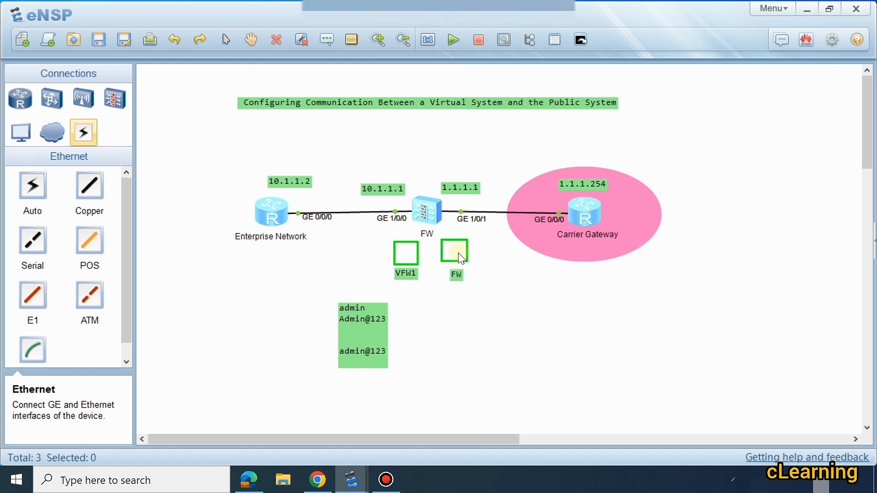
Set the drawing palette to black fill colour with border width 4.
{"action": "left_click", "coordinate": [349, 40]}
{"action": "left_click", "coordinate": [427, 313]}
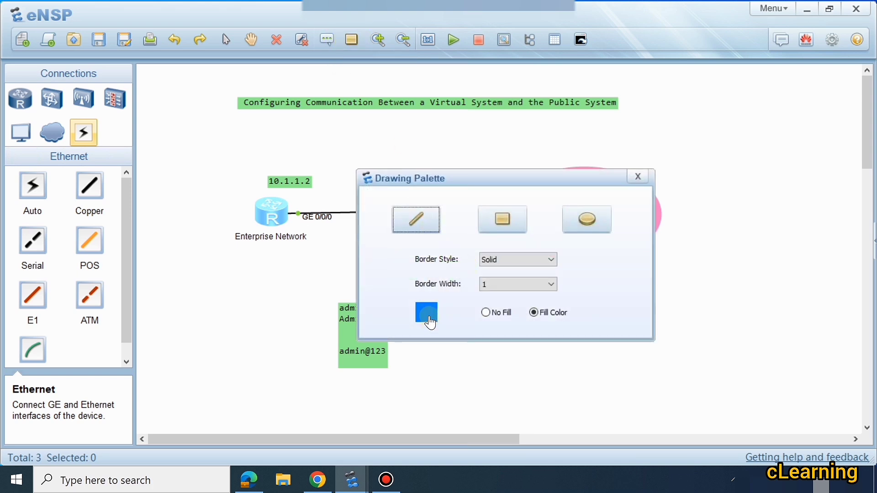
{"action": "left_click", "coordinate": [379, 353]}
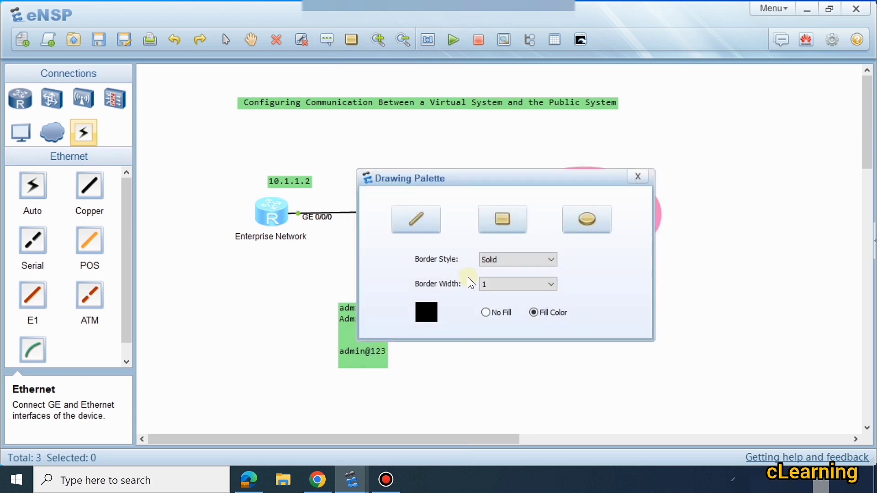
{"action": "left_click", "coordinate": [487, 286]}
{"action": "left_click", "coordinate": [488, 324]}
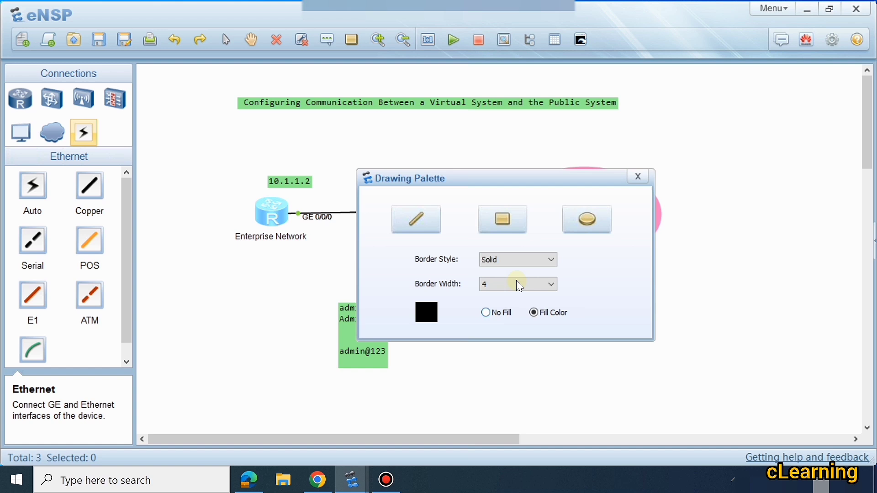
{"action": "left_click", "coordinate": [491, 316]}
{"action": "left_click", "coordinate": [533, 312]}
{"action": "mouse_move", "coordinate": [612, 184]}
{"action": "left_mouse_down"}
{"action": "mouse_move", "coordinate": [719, 99]}
{"action": "mouse_move", "coordinate": [775, 100]}
{"action": "left_mouse_up"}
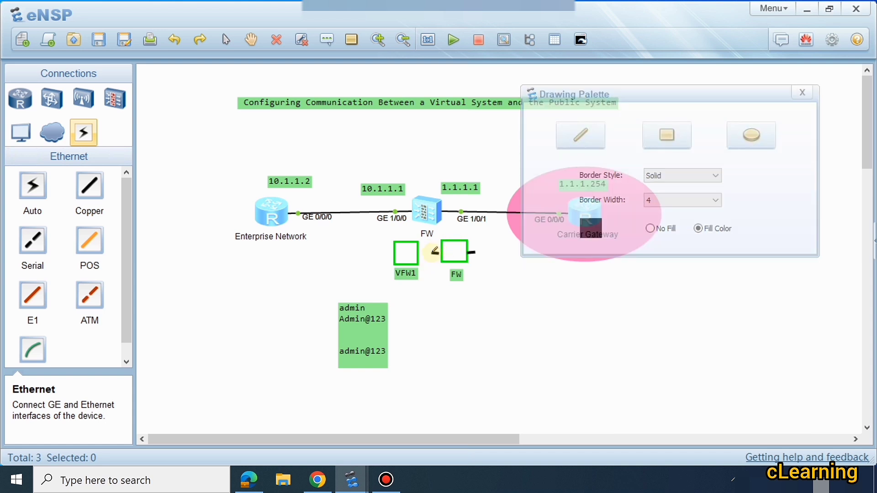
Draw black lines from the FW and VFW1 boxes, two crossing beneath them.
{"action": "left_click_drag", "start_coordinate": [439, 255], "coordinate": [424, 311]}
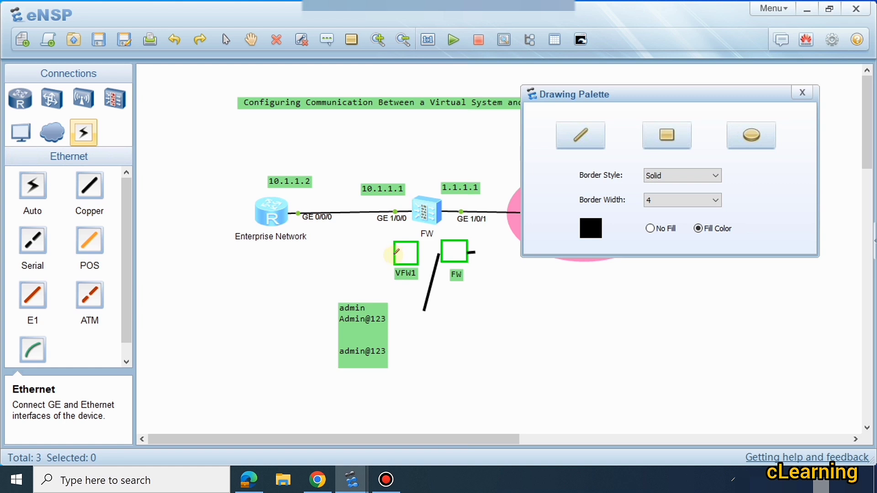
{"action": "left_click_drag", "start_coordinate": [396, 255], "coordinate": [361, 266]}
{"action": "mouse_move", "coordinate": [422, 254]}
{"action": "left_mouse_down"}
{"action": "mouse_move", "coordinate": [460, 323]}
{"action": "mouse_move", "coordinate": [455, 334]}
{"action": "mouse_move", "coordinate": [498, 344]}
{"action": "mouse_move", "coordinate": [464, 327]}
{"action": "left_mouse_up"}
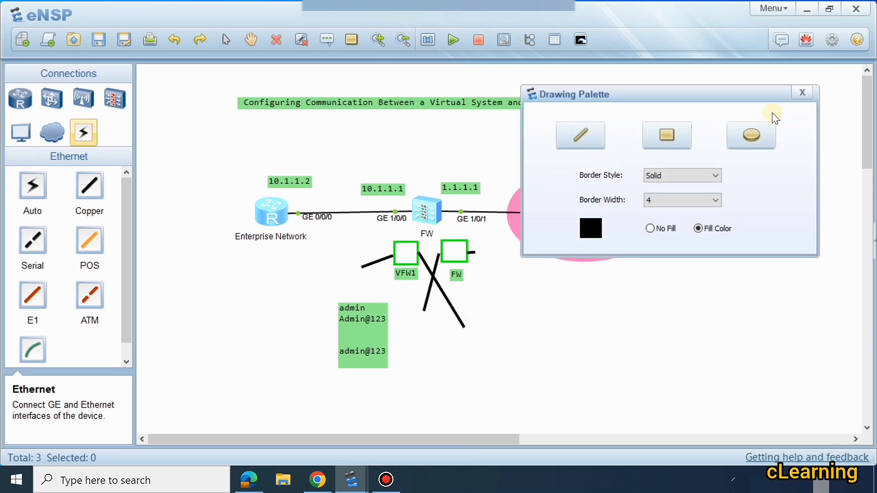
Label the line left of VFW1 as 'G1/0/0'.
{"action": "left_click", "coordinate": [802, 93]}
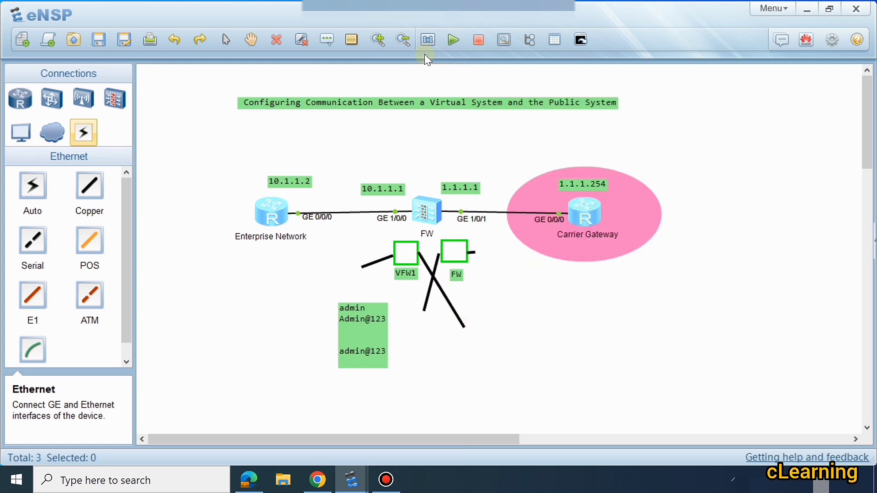
{"action": "left_click", "coordinate": [327, 42]}
{"action": "left_click", "coordinate": [326, 266]}
{"action": "type", "text": "G1/0/0"}
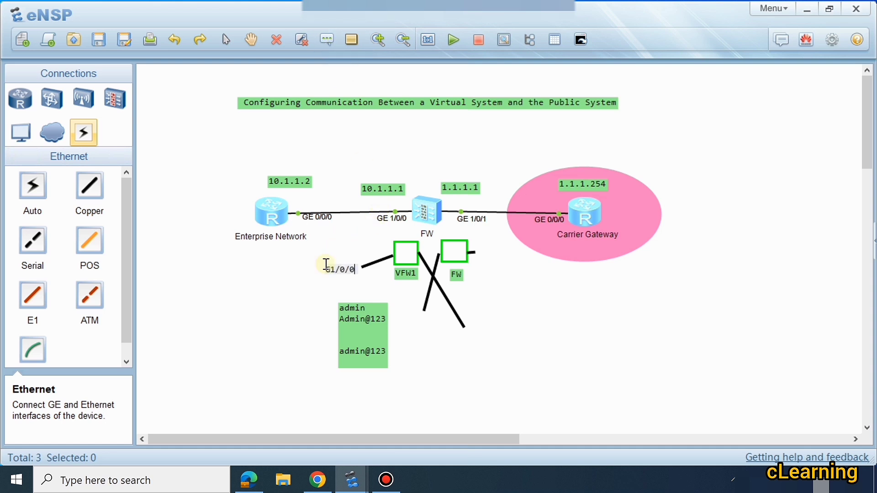
{"action": "left_click", "coordinate": [368, 234]}
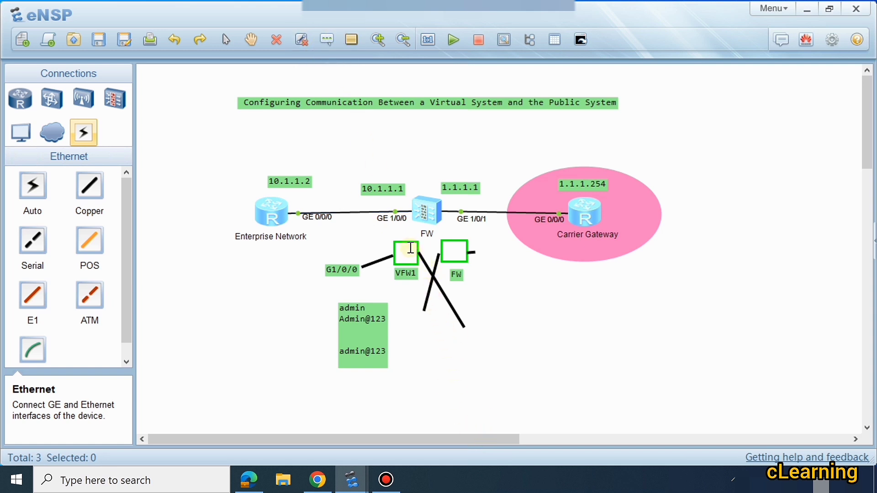
Add labels 'VFW1 virtual 1' and 'Virtual 0' at the crossing lines' ends.
{"action": "left_click", "coordinate": [459, 338]}
{"action": "type", "text": "VFW1"}
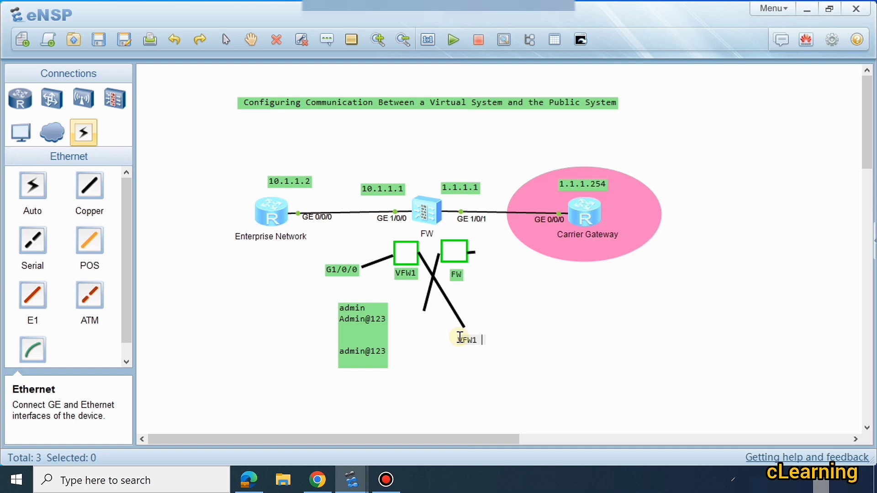
{"action": "type", "text": " virtual "}
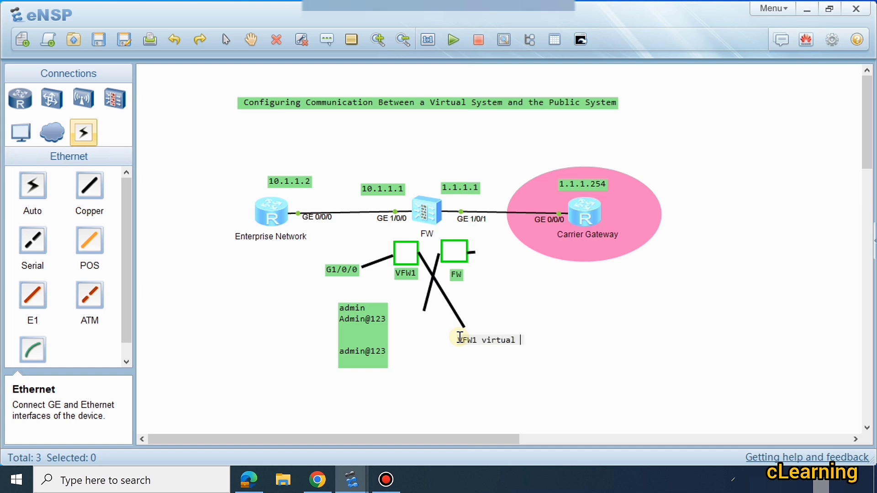
{"action": "type", "text": "1"}
{"action": "left_click", "coordinate": [553, 322]}
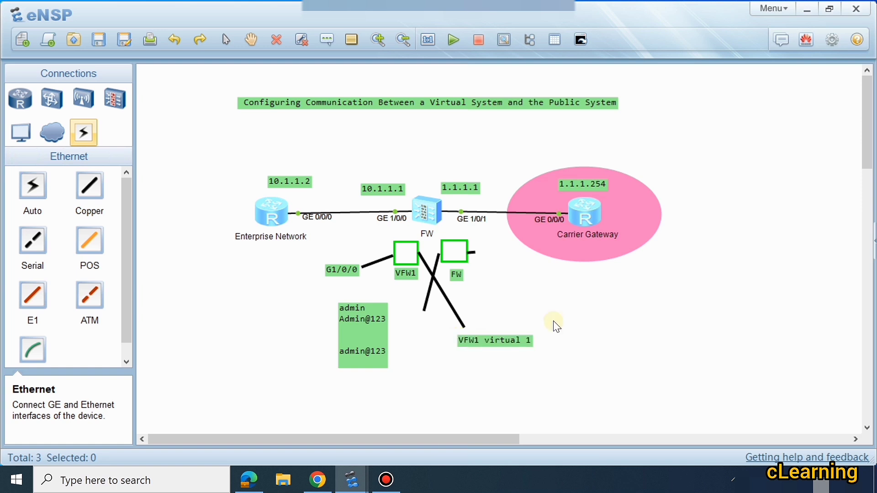
{"action": "left_click", "coordinate": [327, 40]}
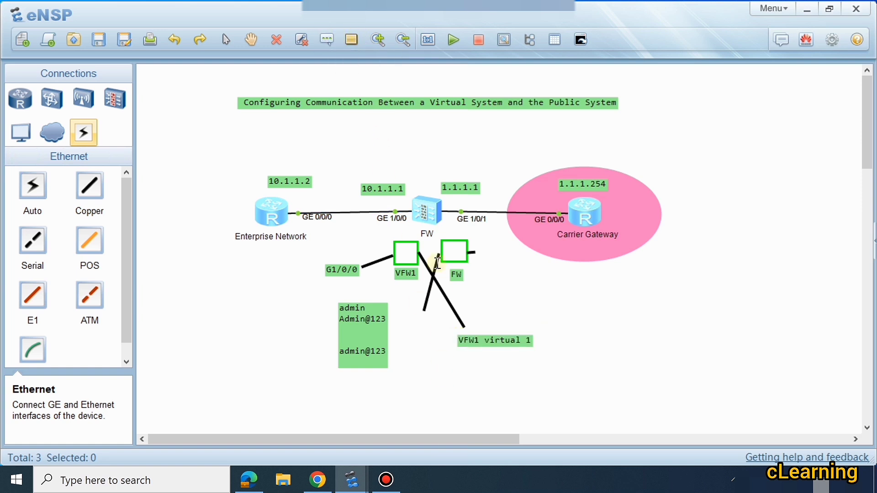
{"action": "left_click", "coordinate": [402, 326]}
{"action": "type", "text": "Virtual 0"}
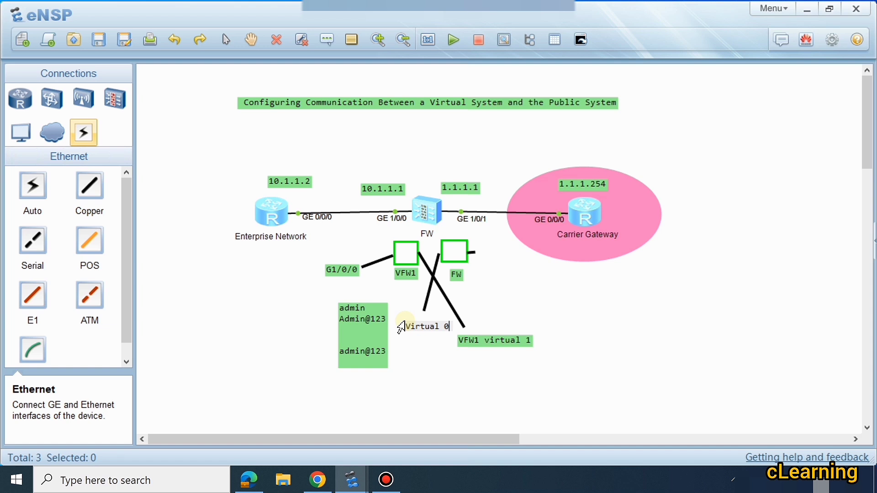
Commit and nudge the 'Virtual 0' label, then add a 'G1/0/1' label right of FW.
{"action": "left_click", "coordinate": [401, 327]}
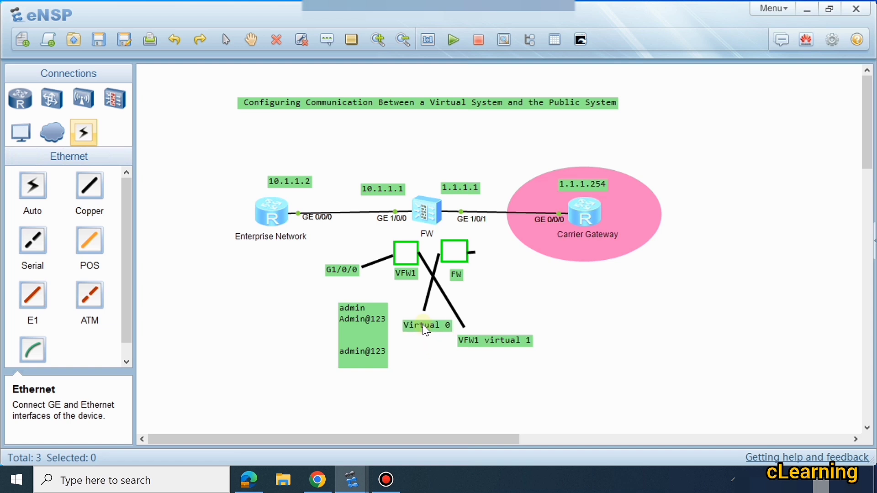
{"action": "left_click_drag", "start_coordinate": [426, 329], "coordinate": [421, 328]}
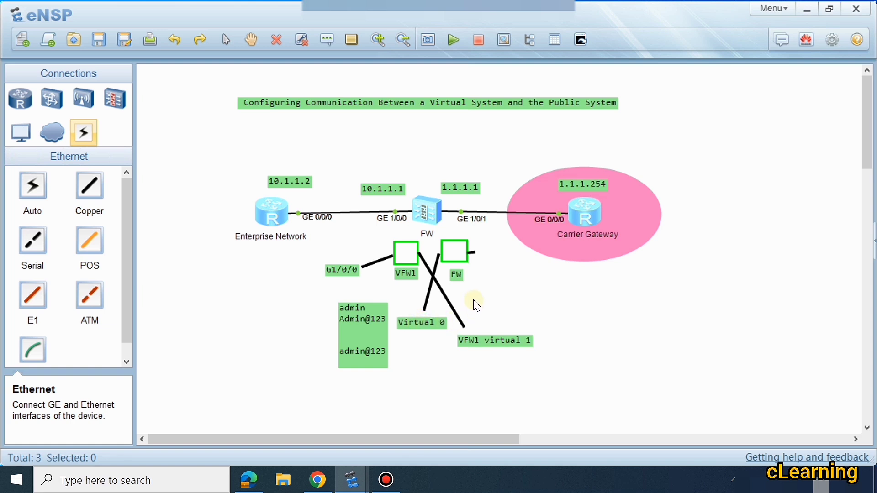
{"action": "left_click", "coordinate": [327, 40]}
{"action": "left_click", "coordinate": [477, 265]}
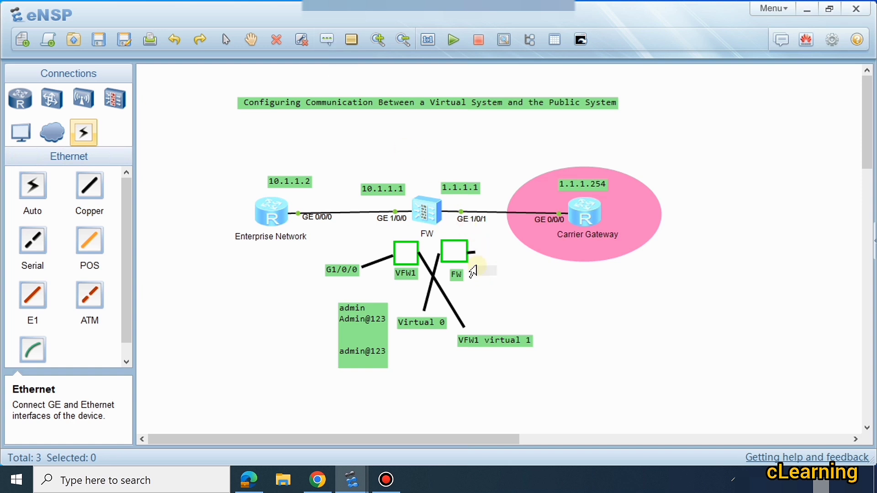
{"action": "type", "text": "G1/0/1"}
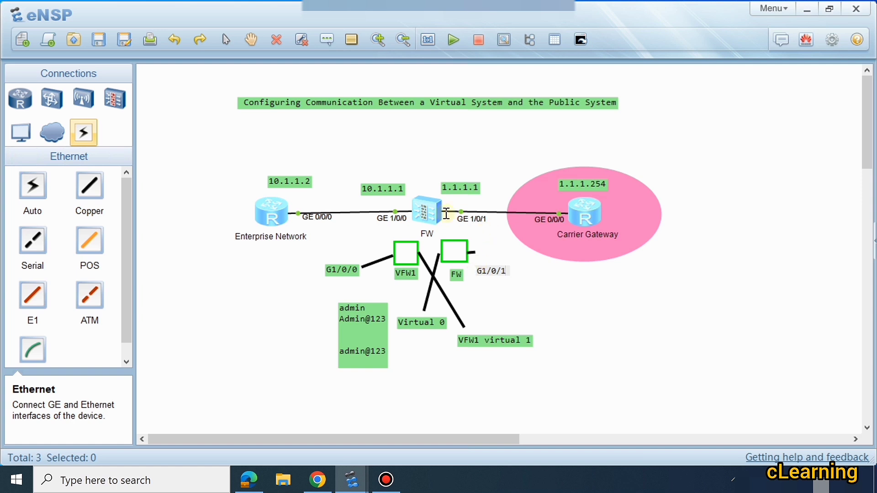
{"action": "left_click", "coordinate": [561, 311]}
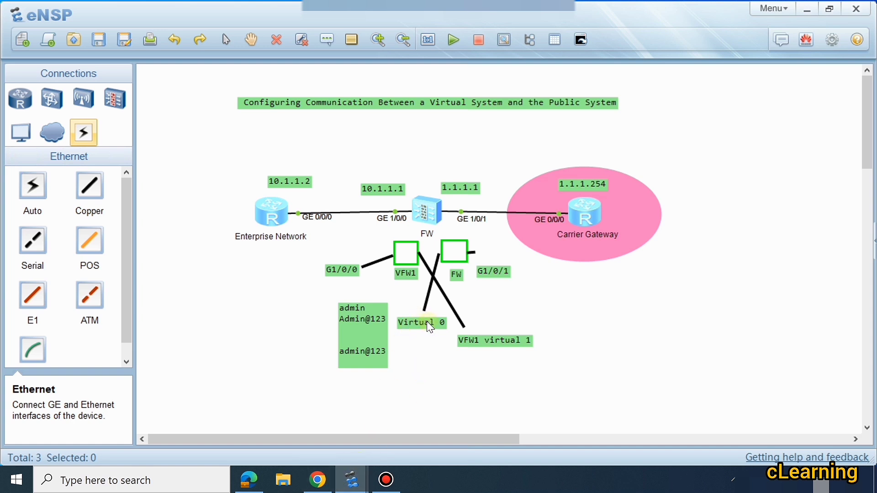
Add a two-line note: 'INterface Virtialif 0 172.16.1.1' and 'interface virtualif 1 172.16.1.2'.
{"action": "left_click", "coordinate": [329, 39]}
{"action": "left_click", "coordinate": [421, 381]}
{"action": "type", "text": "INterface V"}
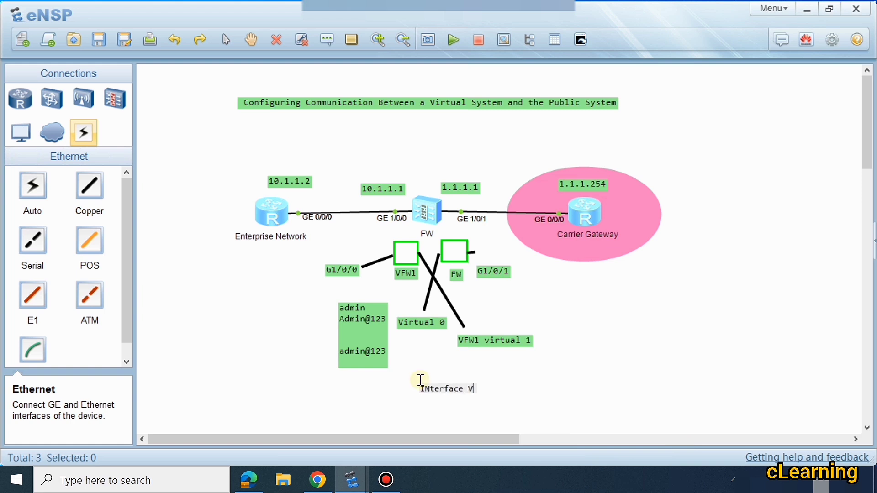
{"action": "type", "text": "irtialif 0"}
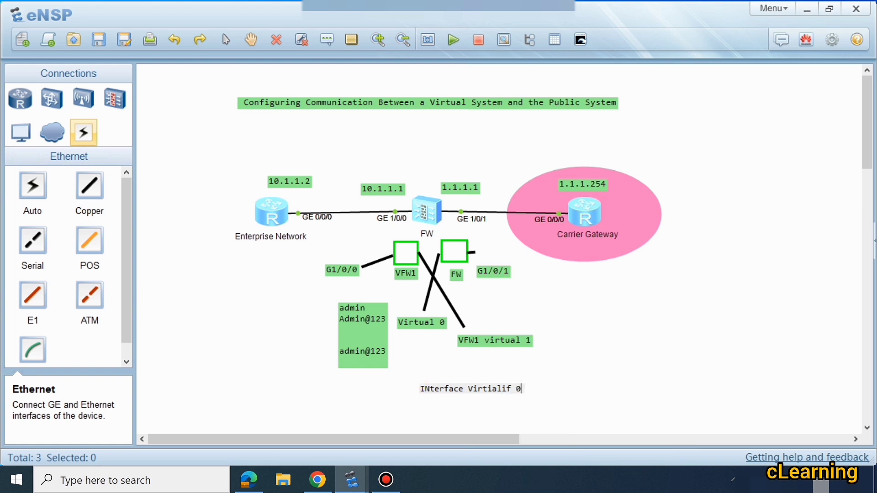
{"action": "type", "text": " 172.16.1.1"}
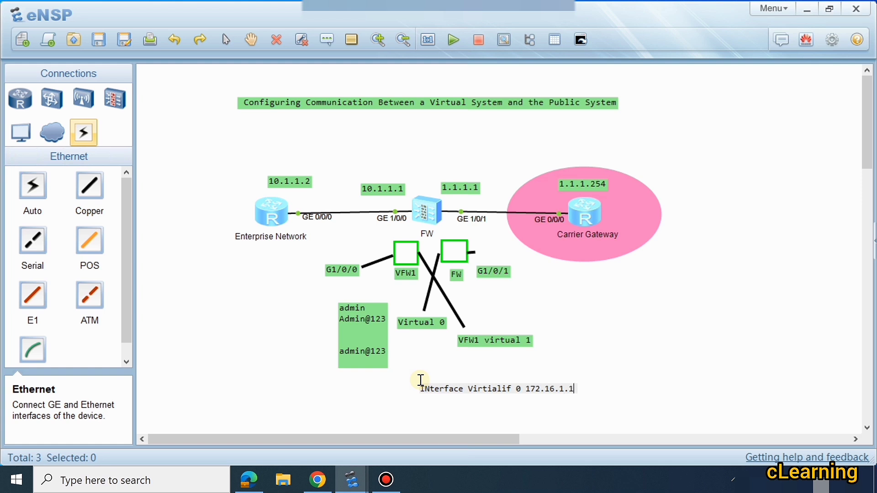
{"action": "key", "text": "Return"}
{"action": "type", "text": "interfa"}
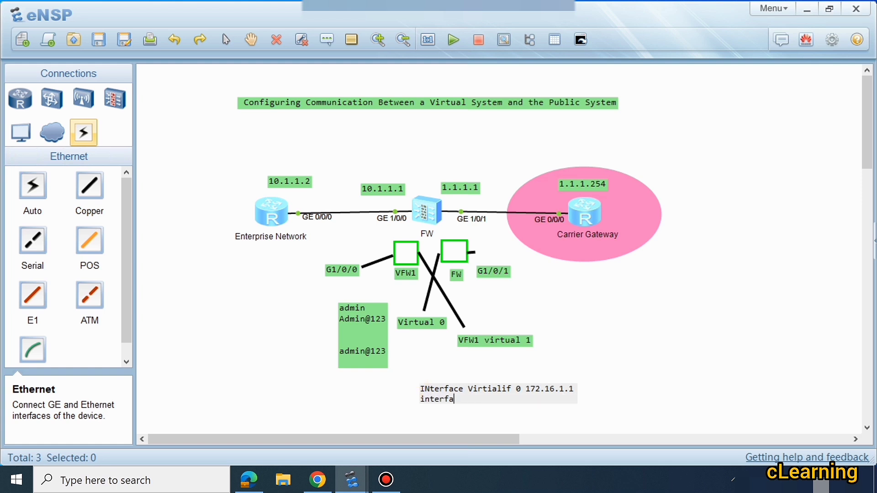
{"action": "type", "text": "ce virtual"}
{"action": "key", "text": "BackSpace"}
{"action": "type", "text": "if 1 172,16"}
{"action": "key", "text": "BackSpace"}
{"action": "key", "text": "BackSpace"}
{"action": "key", "text": "BackSpace"}
{"action": "key", "text": "BackSpace"}
{"action": "type", "text": ".16.1.2"}
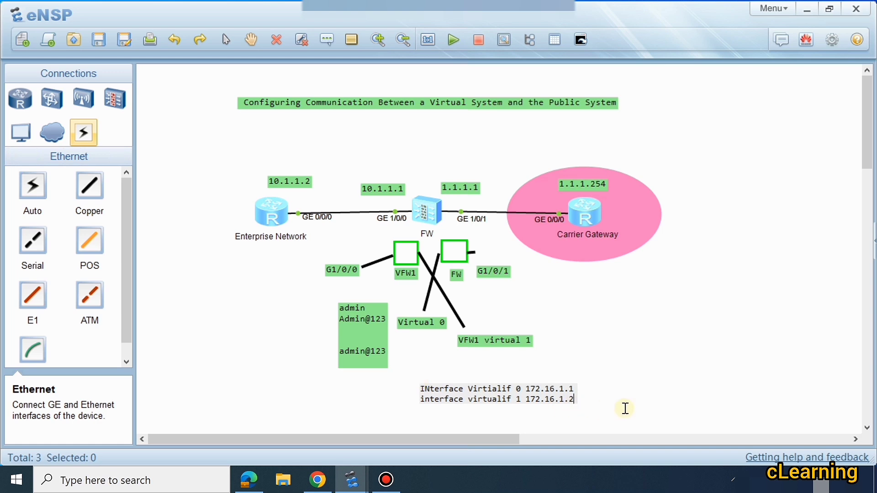
{"action": "left_click", "coordinate": [625, 410]}
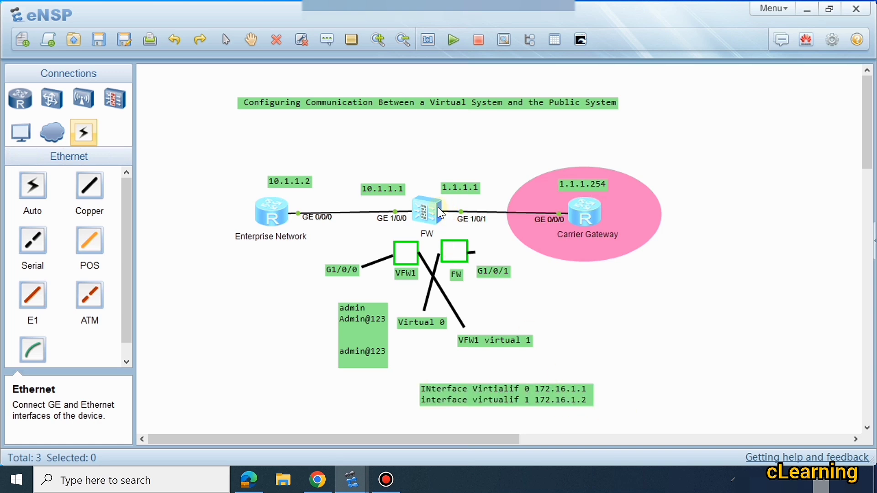
Open the FW console, return to system view, and enter interface Virtual-if 0.
{"action": "double_click", "coordinate": [427, 221]}
{"action": "key", "text": "Return"}
{"action": "key", "text": "Return"}
{"action": "key", "text": "Return"}
{"action": "type", "text": "q"}
{"action": "key", "text": "Return"}
{"action": "key", "text": "Return"}
{"action": "key", "text": "Return"}
{"action": "key", "text": "Return"}
{"action": "key", "text": "Return"}
{"action": "key", "text": "Return"}
{"action": "key", "text": "Return"}
{"action": "key", "text": "Return"}
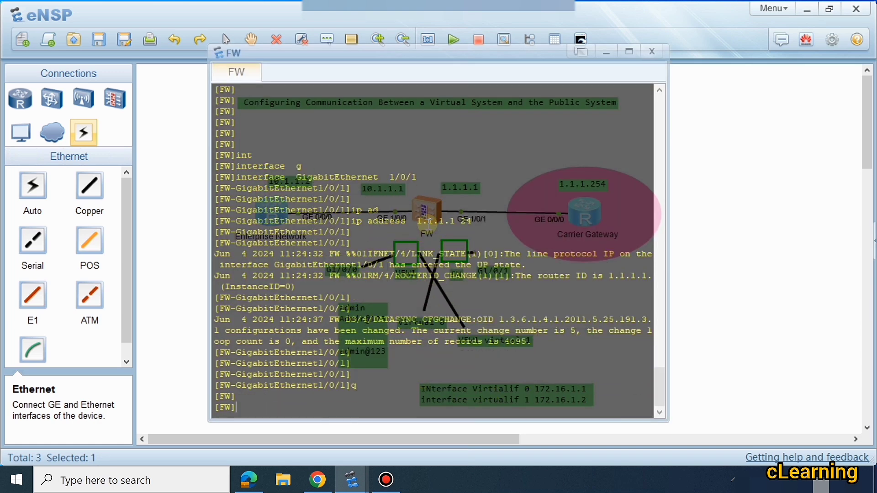
{"action": "type", "text": "int"}
{"action": "key", "text": "Tab"}
{"action": "type", "text": "v"}
{"action": "key", "text": "Tab"}
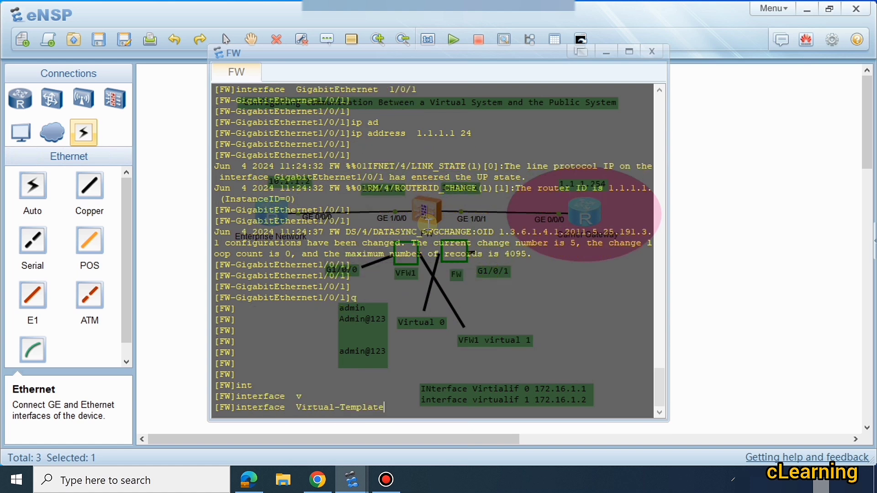
{"action": "key", "text": "Tab"}
{"action": "key", "text": "BackSpace"}
{"action": "key", "text": "BackSpace"}
{"action": "key", "text": "BackSpace"}
{"action": "key", "text": "BackSpace"}
{"action": "key", "text": "BackSpace"}
{"action": "key", "text": "BackSpace"}
{"action": "key", "text": "BackSpace"}
{"action": "key", "text": "BackSpace"}
{"action": "key", "text": "BackSpace"}
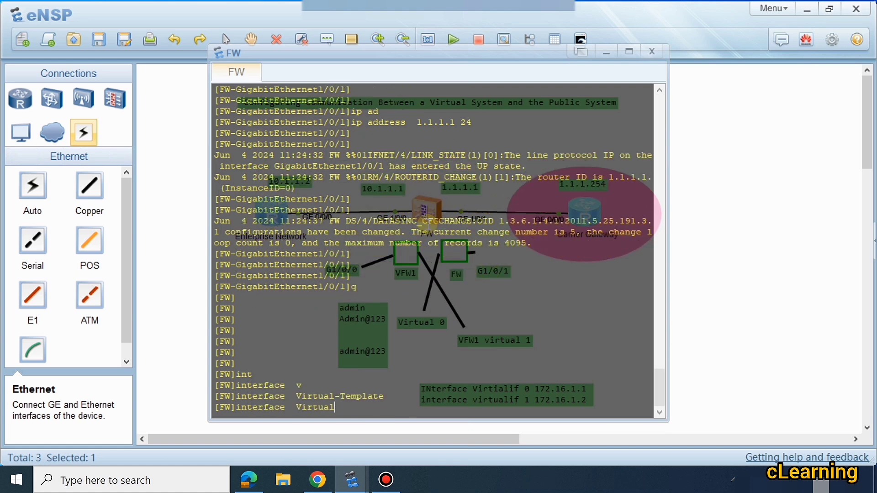
{"action": "key", "text": "Tab"}
{"action": "key", "text": "Tab"}
{"action": "key", "text": "Tab"}
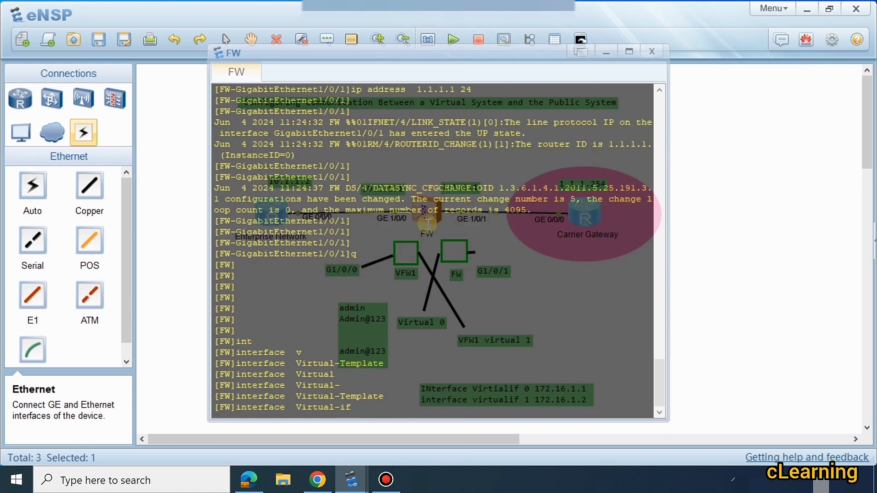
{"action": "type", "text": "0"}
{"action": "key", "text": "BackSpace"}
{"action": "type", "text": "?"}
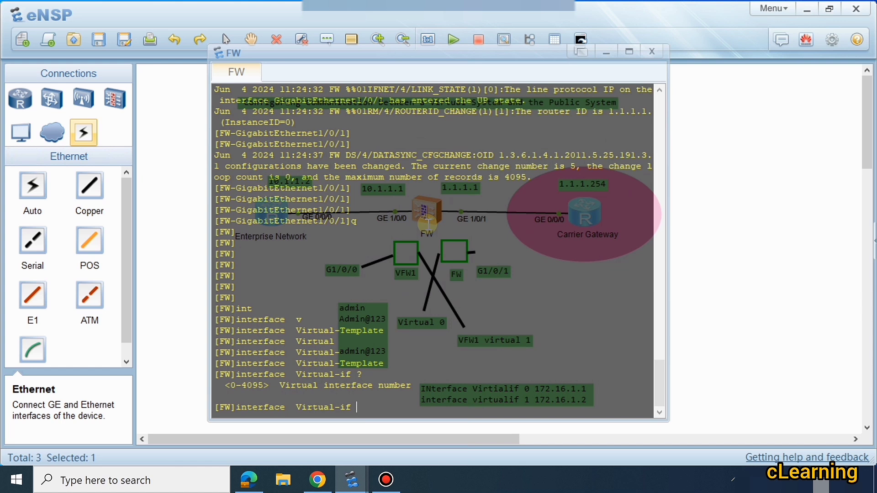
{"action": "type", "text": "0"}
{"action": "key", "text": "Return"}
{"action": "key", "text": "Return"}
{"action": "key", "text": "Return"}
{"action": "key", "text": "Return"}
{"action": "key", "text": "Return"}
{"action": "key", "text": "Return"}
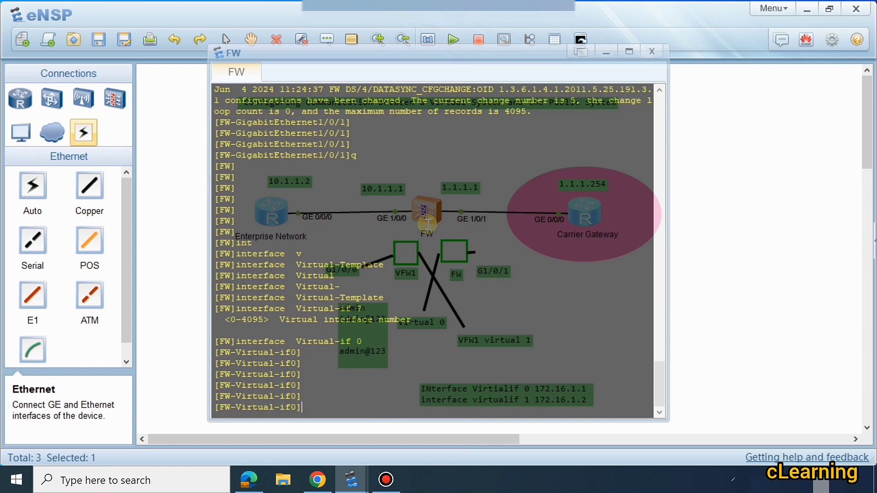
Give Virtual-if 0 the address 172.16.1.1 24, quit to system view, and go back to the topology.
{"action": "type", "text": "ip ad"}
{"action": "key", "text": "Tab"}
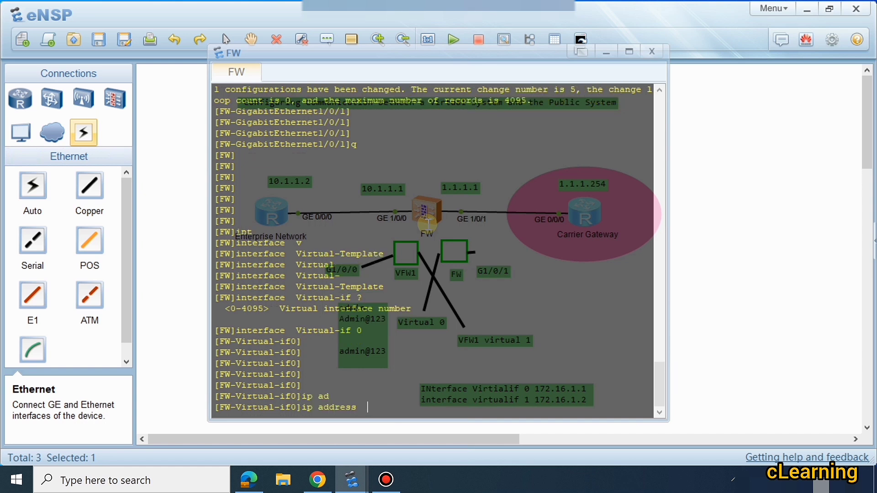
{"action": "type", "text": "172.16.1.1 24"}
{"action": "key", "text": "Return"}
{"action": "key", "text": "Return"}
{"action": "key", "text": "Return"}
{"action": "key", "text": "Return"}
{"action": "key", "text": "Return"}
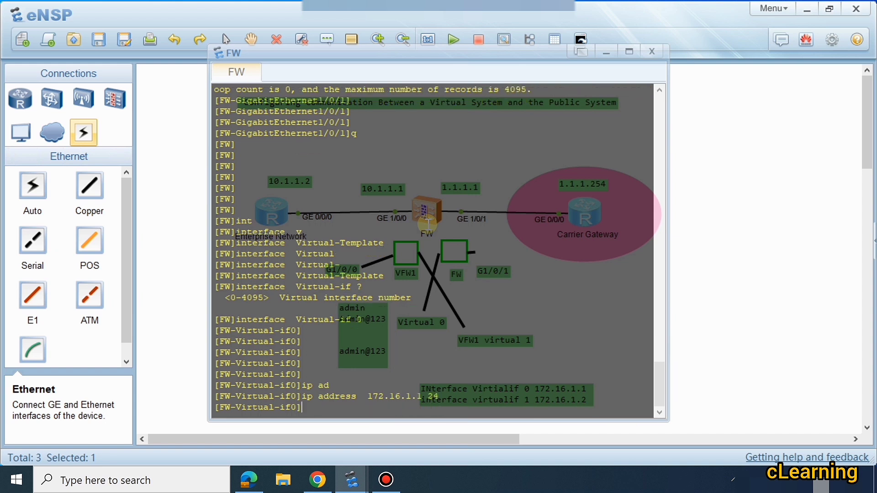
{"action": "type", "text": "q"}
{"action": "key", "text": "Return"}
{"action": "key", "text": "Return"}
{"action": "key", "text": "Return"}
{"action": "key", "text": "Return"}
{"action": "key", "text": "Return"}
{"action": "key", "text": "Return"}
{"action": "key", "text": "Return"}
{"action": "key", "text": "Return"}
{"action": "key", "text": "Return"}
{"action": "key", "text": "Return"}
{"action": "key", "text": "Return"}
{"action": "key", "text": "Return"}
{"action": "key", "text": "Return"}
{"action": "key", "text": "Return"}
{"action": "key", "text": "Return"}
{"action": "key", "text": "Return"}
{"action": "key", "text": "Return"}
{"action": "key", "text": "Return"}
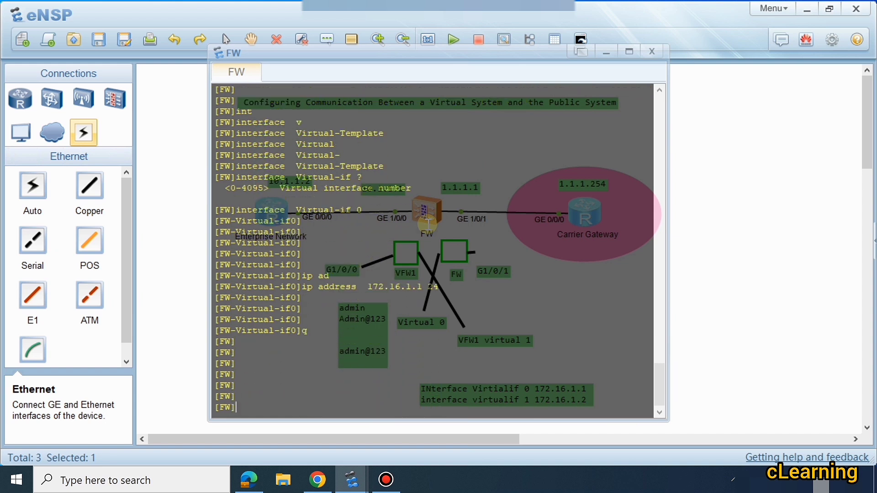
{"action": "left_click", "coordinate": [783, 257]}
{"action": "left_click", "coordinate": [784, 257]}
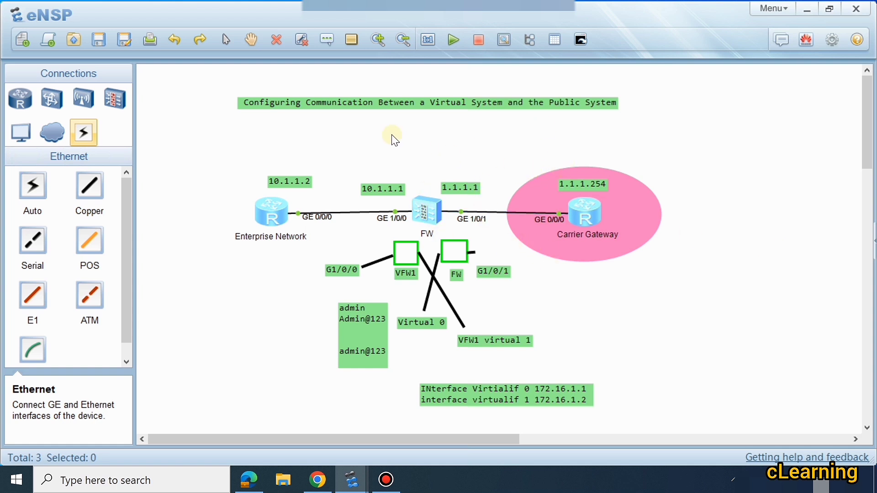
Choose the rectangle tool with No Fill and move the Drawing Palette off the topology.
{"action": "left_click", "coordinate": [354, 38]}
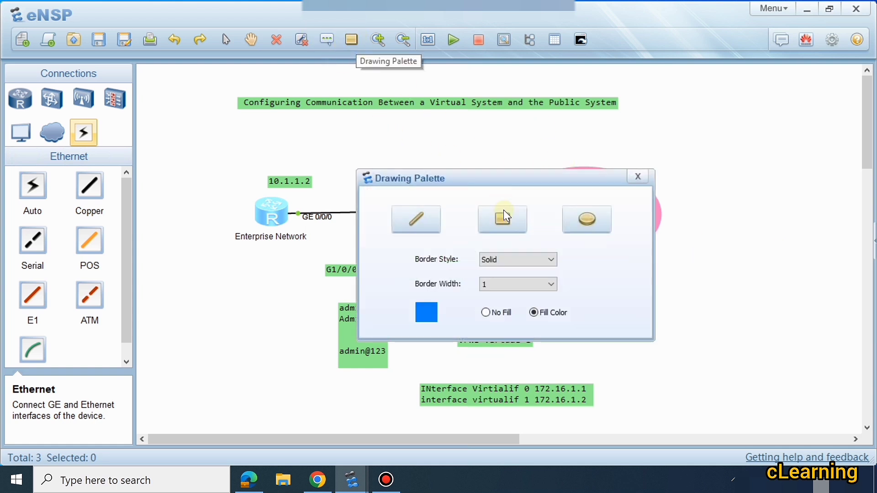
{"action": "left_click", "coordinate": [502, 219]}
{"action": "left_click", "coordinate": [487, 313]}
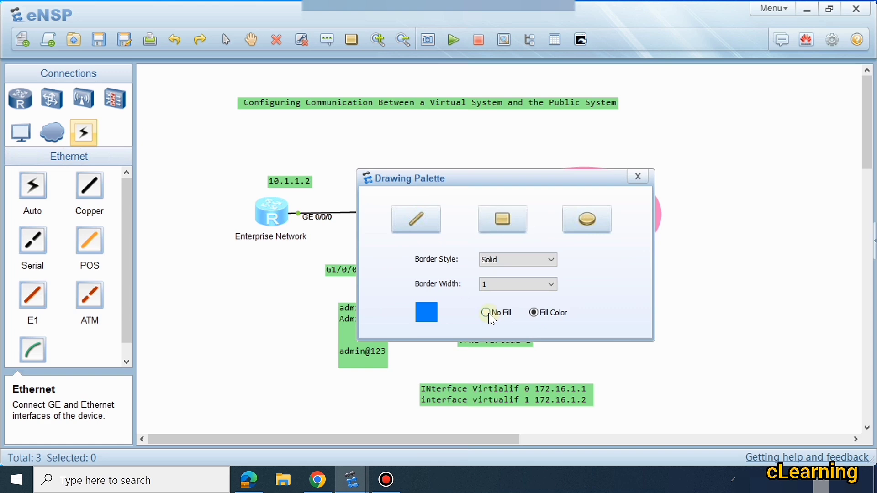
{"action": "left_click", "coordinate": [426, 313]}
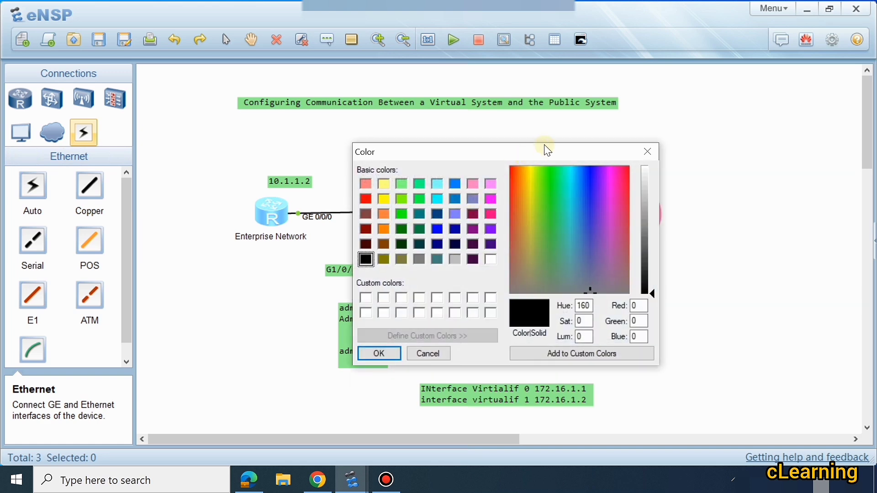
{"action": "left_click", "coordinate": [648, 150]}
{"action": "mouse_move", "coordinate": [467, 187]}
{"action": "left_mouse_down"}
{"action": "mouse_move", "coordinate": [160, 164]}
{"action": "mouse_move", "coordinate": [132, 109]}
{"action": "left_mouse_up"}
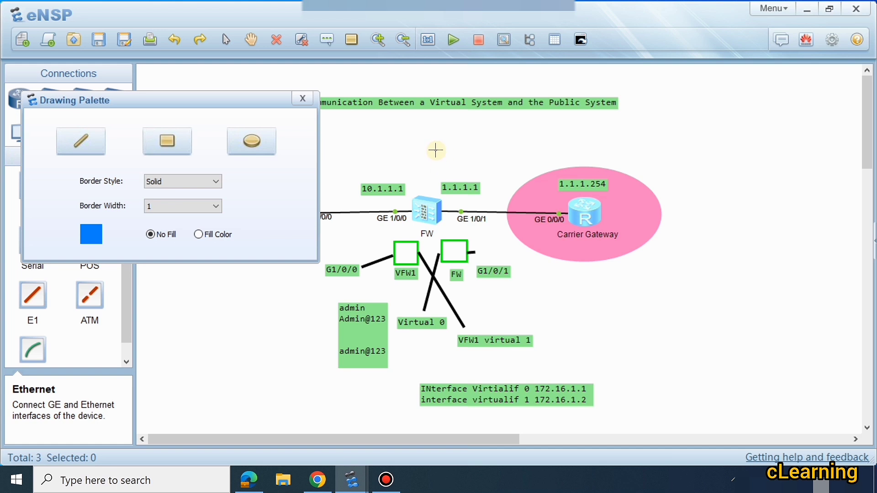
Draw rectangles above FW/Carrier Gateway and beside Enterprise Network, giving the second a new border colour.
{"action": "mouse_move", "coordinate": [431, 146]}
{"action": "left_mouse_down"}
{"action": "mouse_move", "coordinate": [656, 207]}
{"action": "mouse_move", "coordinate": [711, 189]}
{"action": "left_mouse_up"}
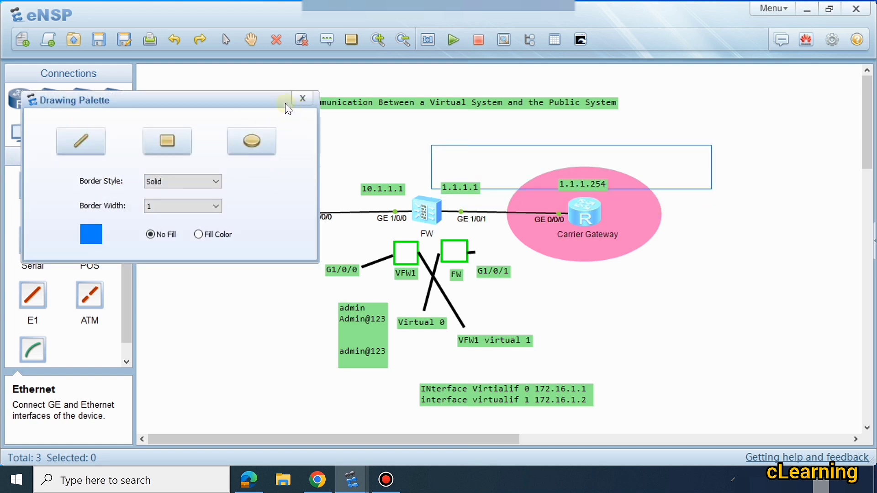
{"action": "left_click", "coordinate": [87, 231]}
{"action": "left_click", "coordinate": [225, 145]}
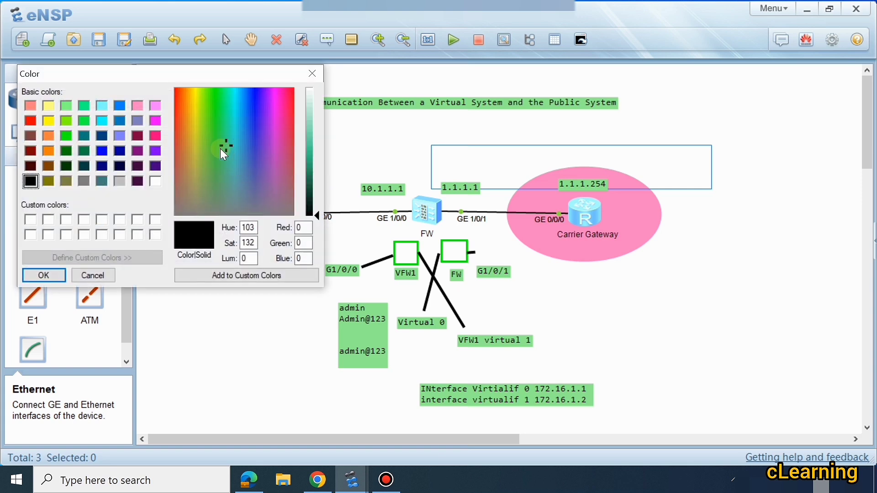
{"action": "left_click", "coordinate": [44, 275]}
{"action": "mouse_move", "coordinate": [337, 141]}
{"action": "left_mouse_down"}
{"action": "mouse_move", "coordinate": [150, 165]}
{"action": "mouse_move", "coordinate": [147, 225]}
{"action": "mouse_move", "coordinate": [155, 193]}
{"action": "left_mouse_up"}
{"action": "left_click", "coordinate": [302, 99]}
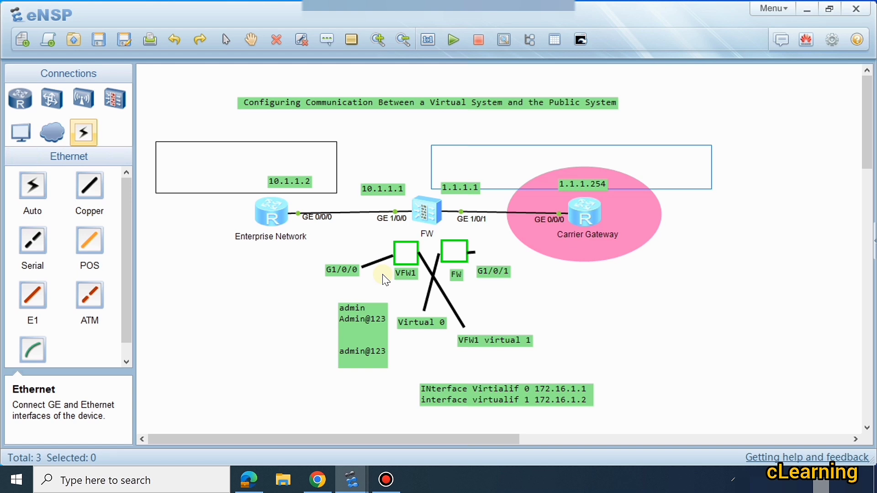
Open the FW console and enter the firewall zone trust view.
{"action": "double_click", "coordinate": [437, 221]}
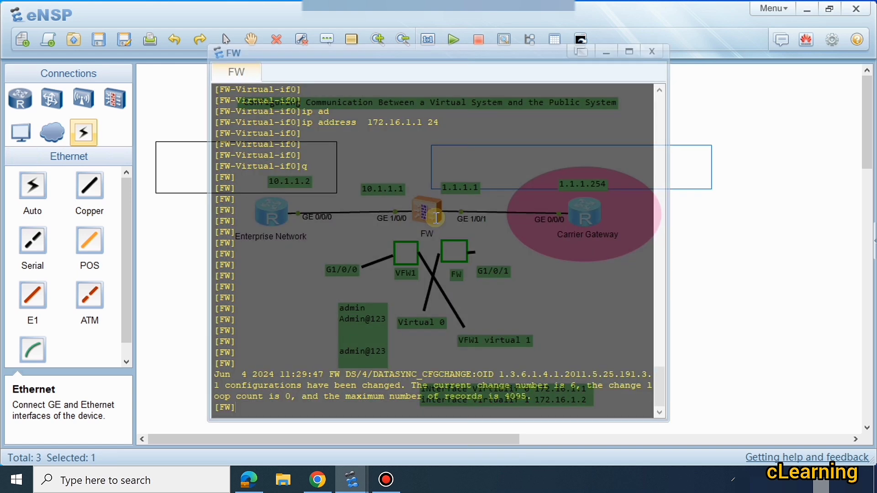
{"action": "key", "text": "Return"}
{"action": "key", "text": "Return"}
{"action": "type", "text": "fi"}
{"action": "key", "text": "Tab"}
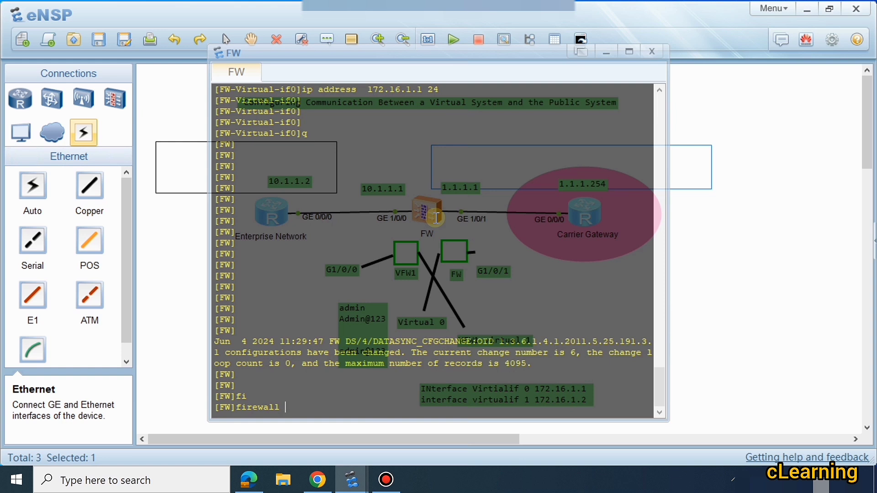
{"action": "type", "text": "z"}
{"action": "key", "text": "Tab"}
{"action": "type", "text": "tr"}
{"action": "key", "text": "Tab"}
{"action": "key", "text": "Return"}
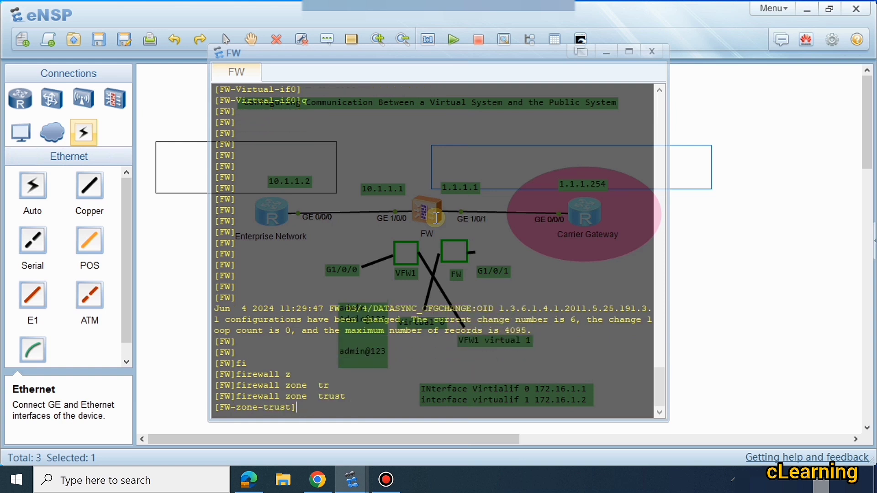
{"action": "key", "text": "Return"}
{"action": "key", "text": "Return"}
{"action": "key", "text": "Return"}
{"action": "key", "text": "Return"}
{"action": "key", "text": "Return"}
{"action": "key", "text": "Return"}
{"action": "key", "text": "Return"}
{"action": "key", "text": "Return"}
{"action": "key", "text": "Return"}
{"action": "key", "text": "Return"}
{"action": "key", "text": "Return"}
{"action": "key", "text": "Return"}
{"action": "key", "text": "Return"}
{"action": "key", "text": "Return"}
{"action": "key", "text": "Return"}
{"action": "key", "text": "Return"}
{"action": "key", "text": "Return"}
{"action": "key", "text": "Return"}
{"action": "key", "text": "Return"}
{"action": "key", "text": "Return"}
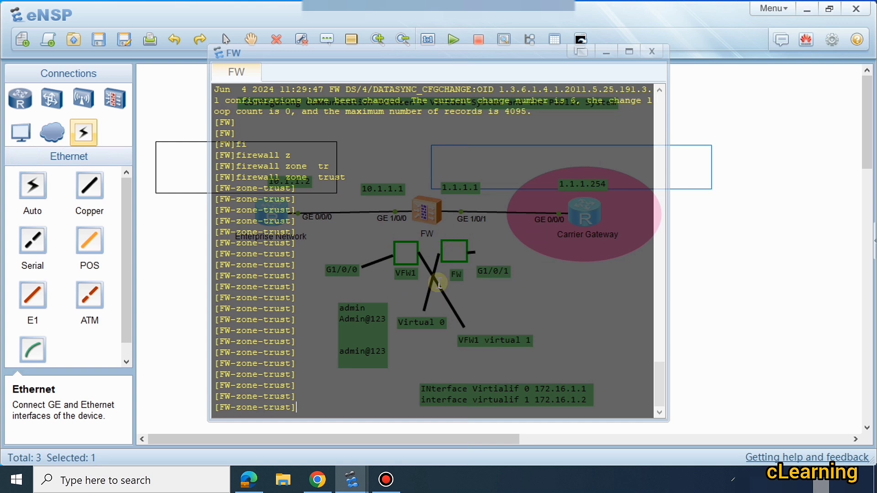
Add interface Virtual-if 0 to the trust zone and quit the zone view.
{"action": "type", "text": "int"}
{"action": "key", "text": "Tab"}
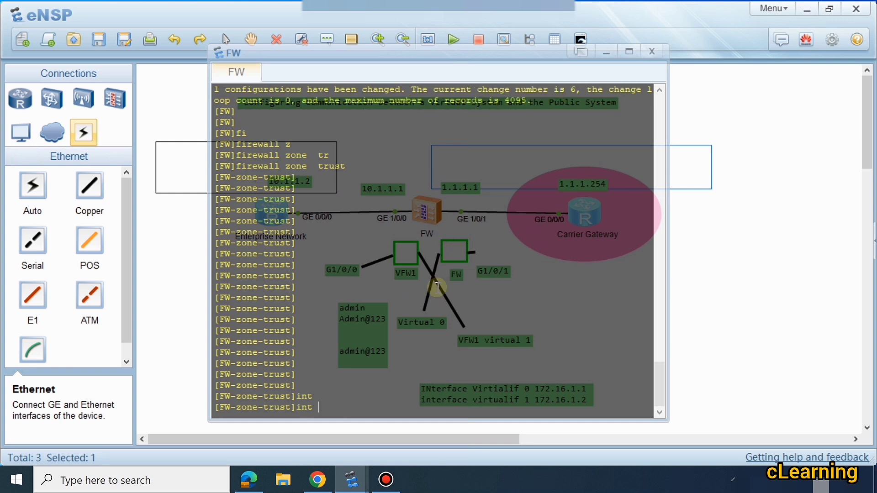
{"action": "key", "text": "BackSpace"}
{"action": "key", "text": "BackSpace"}
{"action": "key", "text": "BackSpace"}
{"action": "type", "text": "ad"}
{"action": "key", "text": "Tab"}
{"action": "type", "text": "int"}
{"action": "key", "text": "Tab"}
{"action": "type", "text": "v"}
{"action": "key", "text": "Tab"}
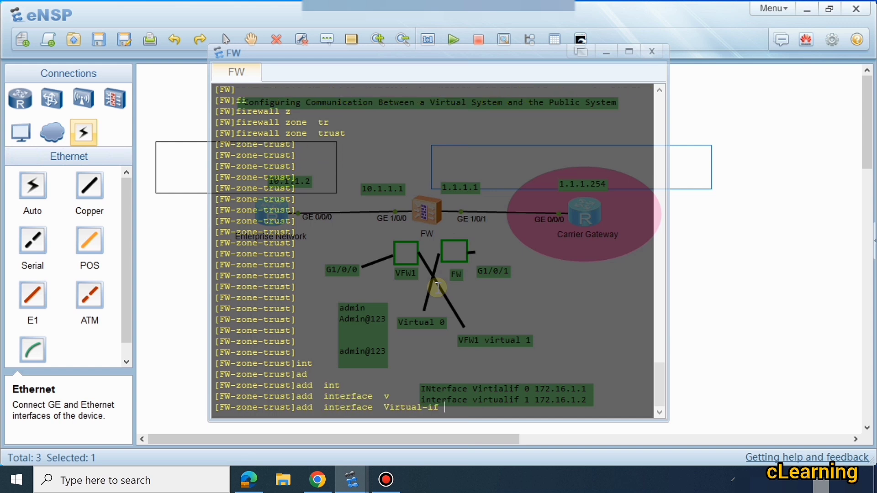
{"action": "type", "text": "0"}
{"action": "key", "text": "Return"}
{"action": "key", "text": "Return"}
{"action": "key", "text": "Return"}
{"action": "key", "text": "Return"}
{"action": "key", "text": "Return"}
{"action": "key", "text": "Return"}
{"action": "key", "text": "Return"}
{"action": "key", "text": "Return"}
{"action": "key", "text": "Return"}
{"action": "key", "text": "Return"}
{"action": "key", "text": "Return"}
{"action": "key", "text": "Return"}
{"action": "key", "text": "Return"}
{"action": "key", "text": "Return"}
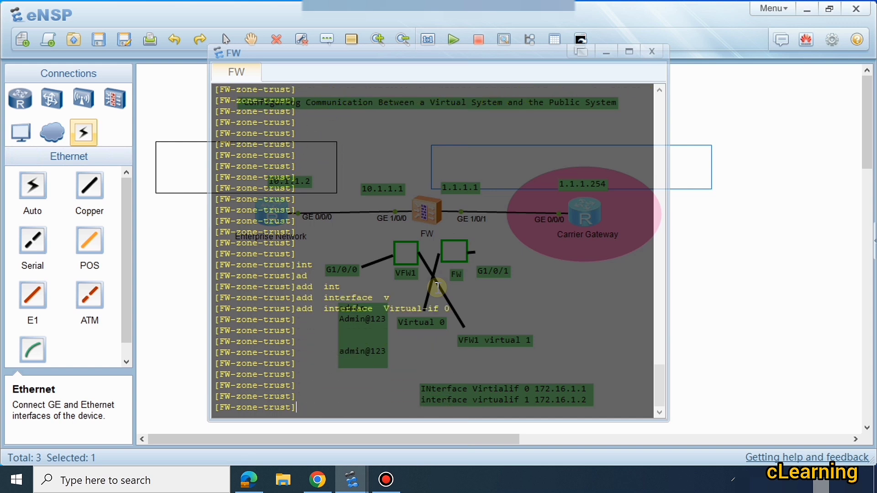
{"action": "key", "text": "Return"}
{"action": "key", "text": "Return"}
{"action": "key", "text": "Return"}
{"action": "key", "text": "Return"}
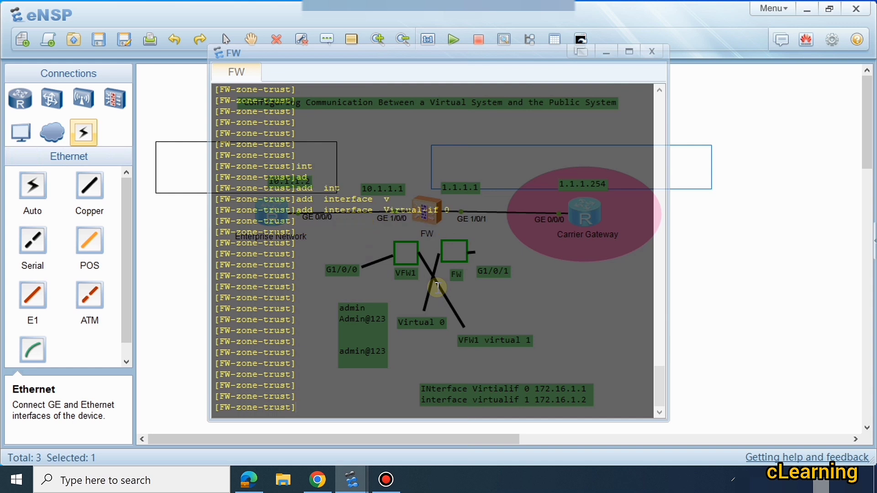
{"action": "type", "text": "q"}
{"action": "key", "text": "Return"}
{"action": "key", "text": "Return"}
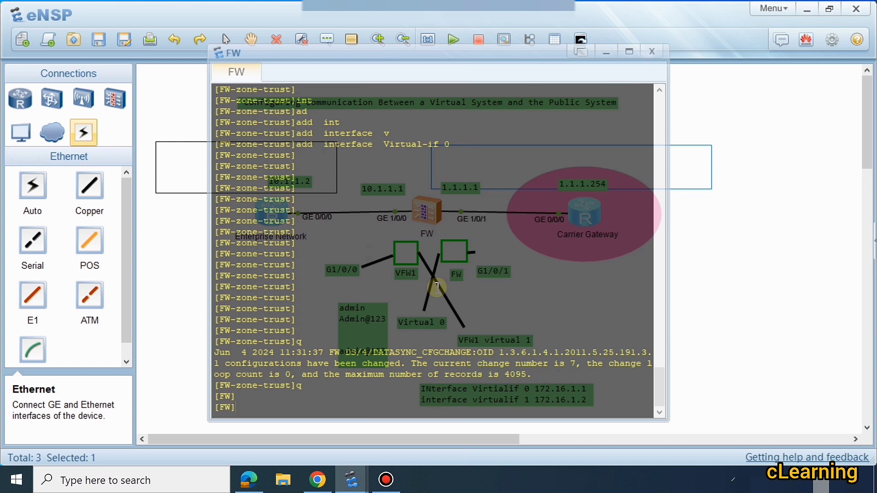
Enter the firewall zone untrust view on the FW.
{"action": "type", "text": "fi"}
{"action": "key", "text": "Tab"}
{"action": "type", "text": "z"}
{"action": "key", "text": "Tab"}
{"action": "type", "text": "un"}
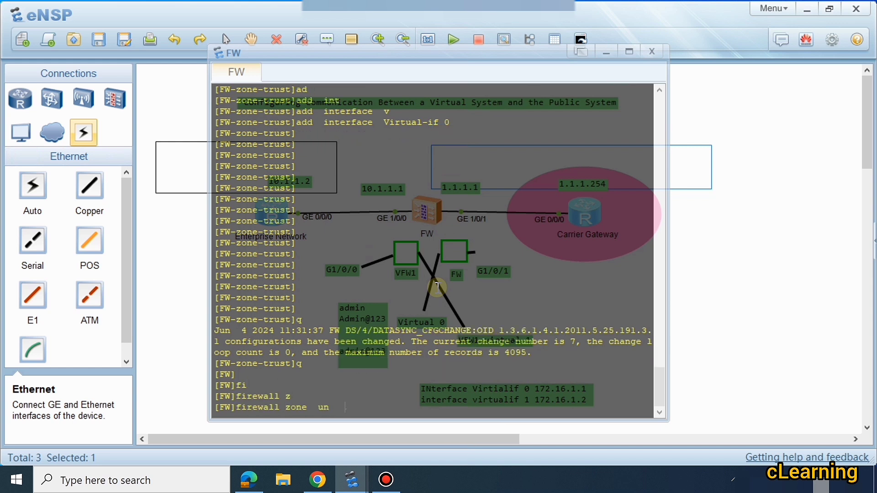
{"action": "key", "text": "Tab"}
{"action": "key", "text": "Return"}
{"action": "key", "text": "Return"}
Add interface GigabitEthernet 1/0/1 to the untrust zone and quit back to system view.
{"action": "type", "text": "ad"}
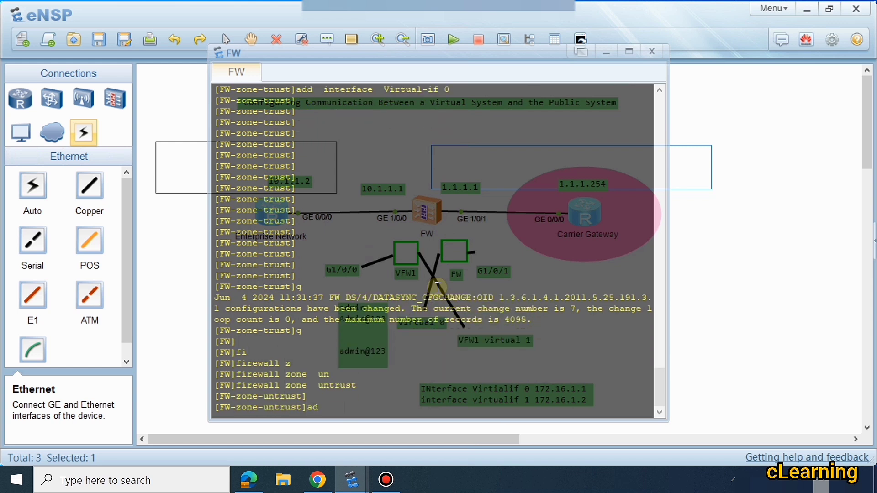
{"action": "key", "text": "Tab"}
{"action": "type", "text": "int"}
{"action": "key", "text": "Tab"}
{"action": "type", "text": "g"}
{"action": "key", "text": "Tab"}
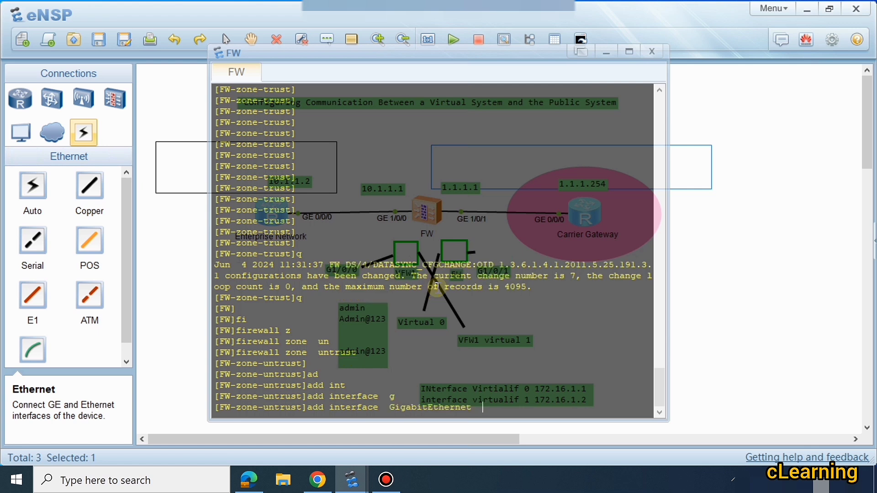
{"action": "type", "text": "1/0/1"}
{"action": "key", "text": "Return"}
{"action": "key", "text": "Return"}
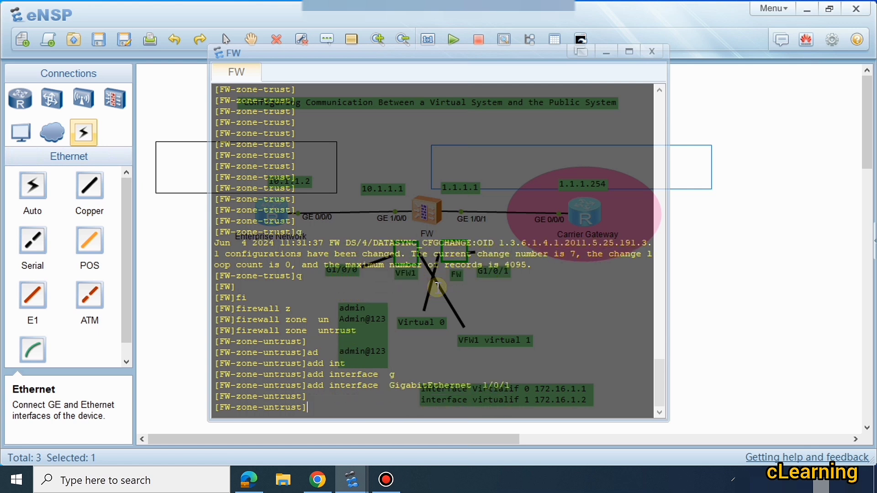
{"action": "key", "text": "Return"}
{"action": "key", "text": "Return"}
{"action": "key", "text": "Return"}
{"action": "key", "text": "Return"}
{"action": "key", "text": "Return"}
{"action": "key", "text": "Return"}
{"action": "key", "text": "Return"}
{"action": "key", "text": "Return"}
{"action": "key", "text": "Return"}
{"action": "key", "text": "Return"}
{"action": "key", "text": "Return"}
{"action": "key", "text": "Return"}
{"action": "key", "text": "Return"}
{"action": "key", "text": "Return"}
{"action": "key", "text": "Return"}
{"action": "key", "text": "Return"}
{"action": "key", "text": "Return"}
{"action": "key", "text": "Return"}
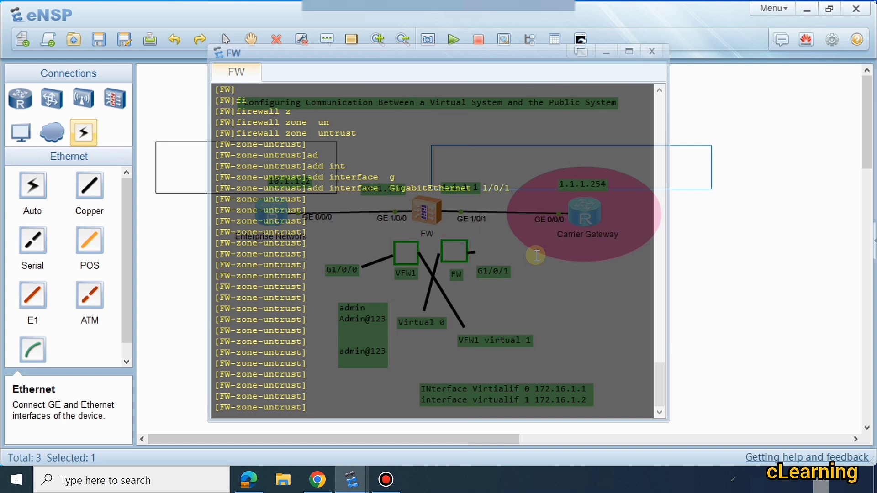
{"action": "type", "text": "q"}
{"action": "key", "text": "Return"}
{"action": "key", "text": "Return"}
{"action": "key", "text": "Return"}
{"action": "key", "text": "Return"}
{"action": "key", "text": "Return"}
{"action": "key", "text": "Return"}
{"action": "key", "text": "Return"}
{"action": "key", "text": "Return"}
{"action": "key", "text": "Return"}
{"action": "key", "text": "Return"}
{"action": "key", "text": "Return"}
{"action": "key", "text": "Return"}
{"action": "key", "text": "Return"}
{"action": "key", "text": "Return"}
{"action": "key", "text": "Return"}
{"action": "key", "text": "Return"}
{"action": "key", "text": "Return"}
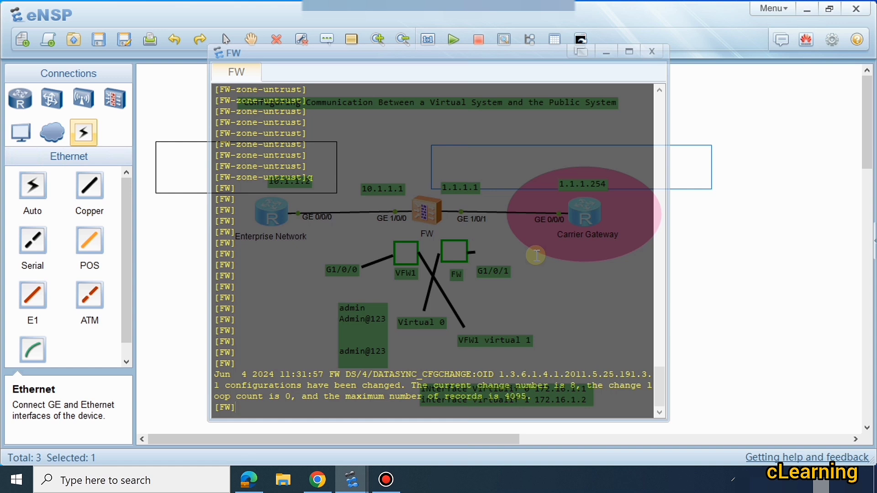
Start the default route command ip route-static 0.0.0.0 0 in the FW console.
{"action": "key", "text": "Return"}
{"action": "key", "text": "Return"}
{"action": "key", "text": "Return"}
{"action": "key", "text": "Return"}
{"action": "key", "text": "Return"}
{"action": "key", "text": "Return"}
{"action": "key", "text": "Return"}
{"action": "key", "text": "Return"}
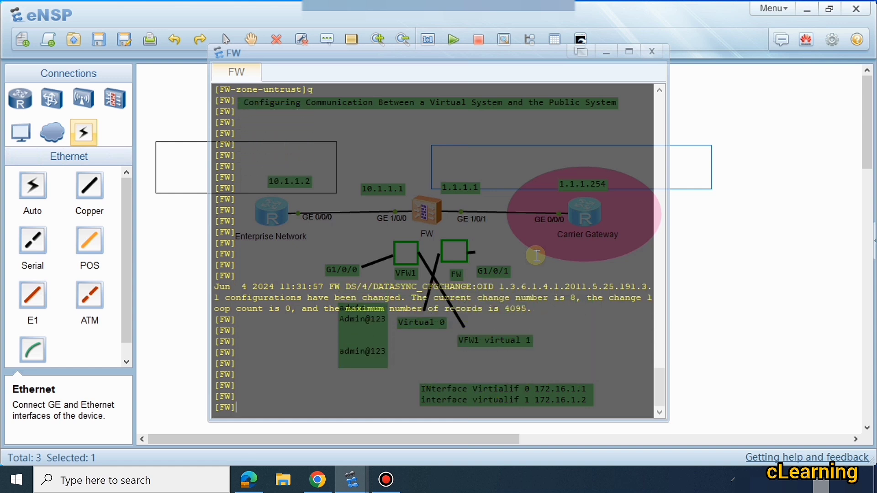
{"action": "type", "text": "ip rou"}
{"action": "key", "text": "Tab"}
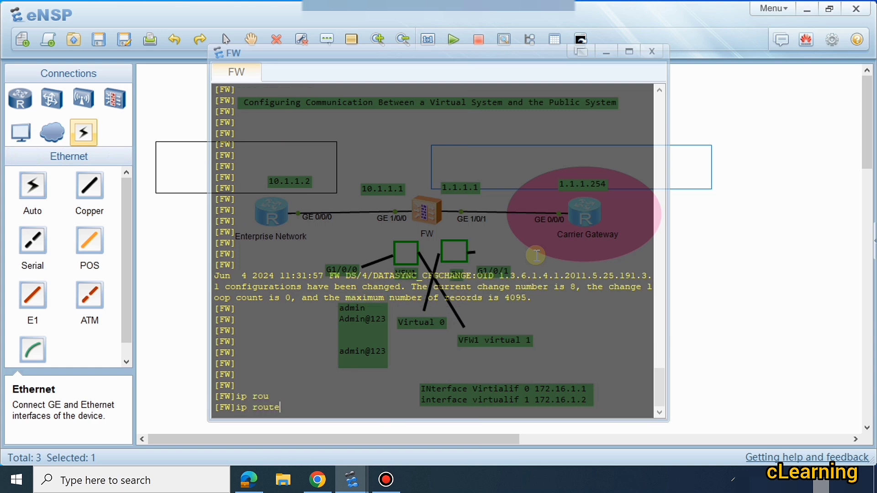
{"action": "type", "text": "0.0"}
{"action": "key", "text": "BackSpace"}
{"action": "key", "text": "BackSpace"}
{"action": "key", "text": "BackSpace"}
{"action": "key", "text": "Tab"}
{"action": "key", "text": "Tab"}
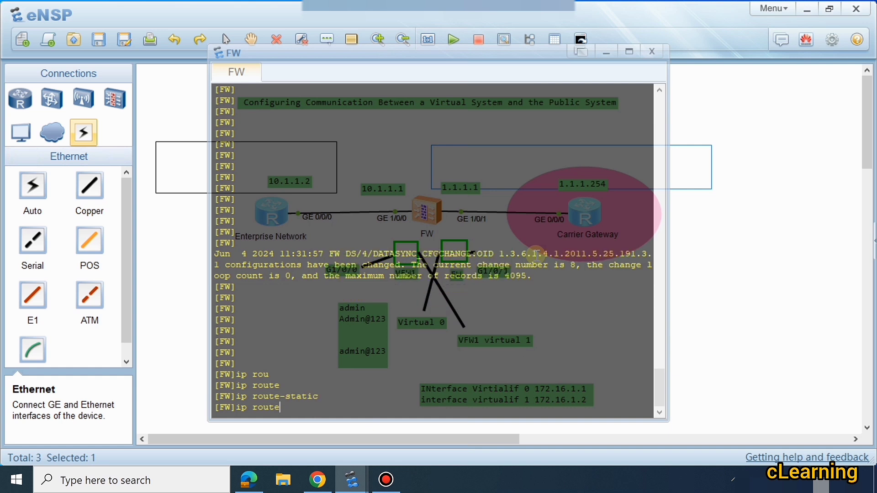
{"action": "key", "text": "Tab"}
{"action": "type", "text": "0.0."}
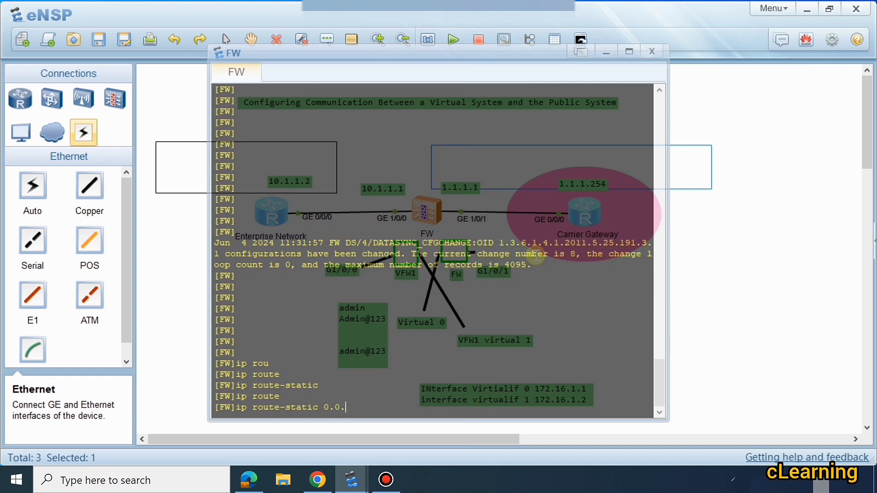
{"action": "type", "text": "0.0 0"}
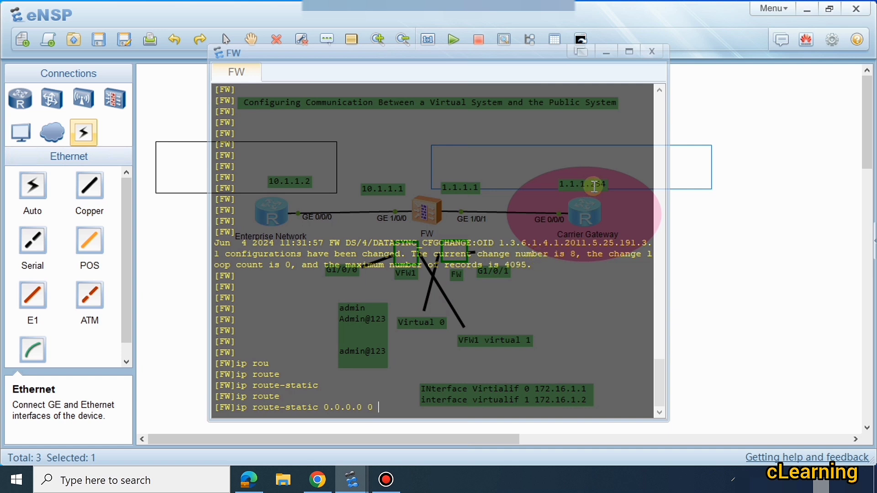
{"action": "left_click_drag", "start_coordinate": [378, 408], "coordinate": [323, 408]}
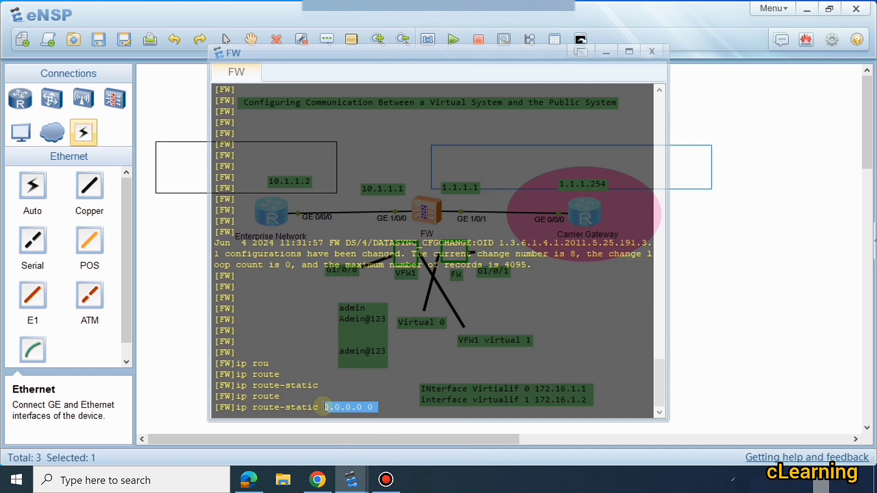
Nudge Carrier Gateway inside its ellipse, then finish the route with next hop 1.1.1.254.
{"action": "left_click", "coordinate": [692, 237]}
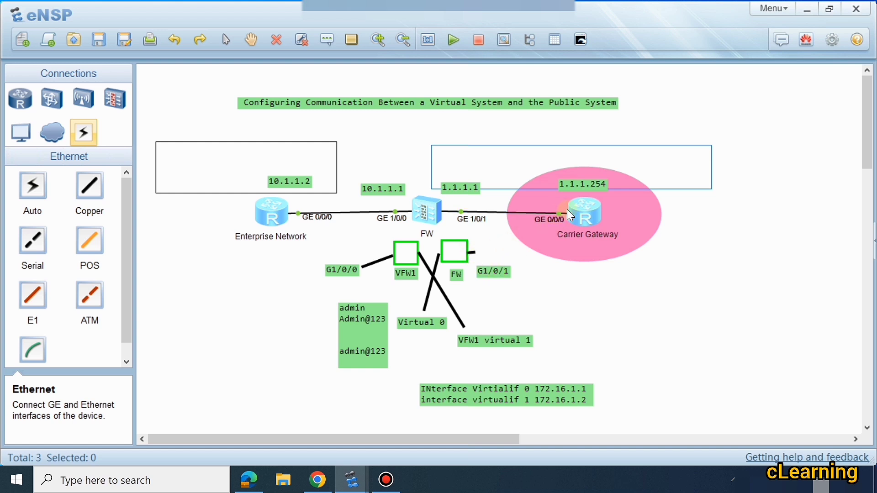
{"action": "left_click_drag", "start_coordinate": [572, 197], "coordinate": [588, 219]}
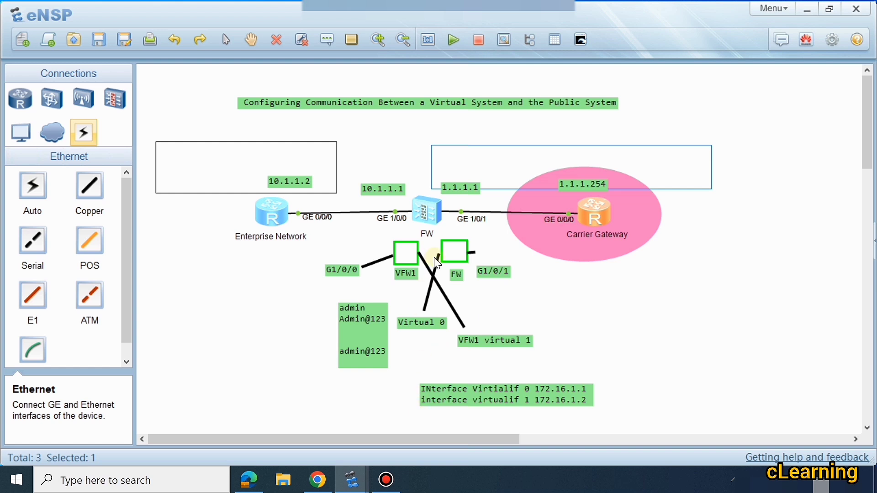
{"action": "double_click", "coordinate": [434, 224]}
{"action": "left_click", "coordinate": [439, 327]}
{"action": "type", "text": "1"}
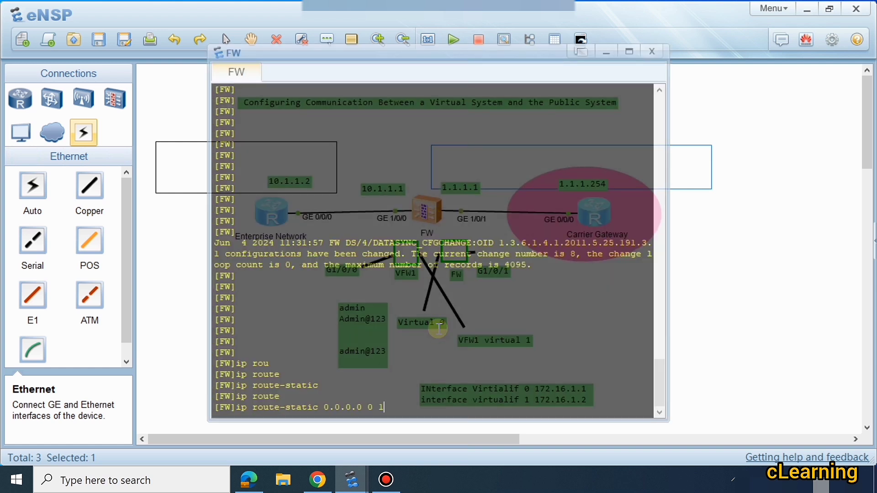
{"action": "type", "text": ".1.1.254"}
{"action": "key", "text": "Return"}
{"action": "key", "text": "Return"}
{"action": "key", "text": "Return"}
{"action": "key", "text": "Return"}
{"action": "key", "text": "Return"}
{"action": "key", "text": "Return"}
{"action": "key", "text": "Return"}
{"action": "key", "text": "Return"}
{"action": "key", "text": "Return"}
{"action": "key", "text": "Return"}
{"action": "key", "text": "Return"}
{"action": "key", "text": "Return"}
{"action": "key", "text": "Return"}
{"action": "key", "text": "Return"}
{"action": "key", "text": "Return"}
{"action": "key", "text": "Return"}
{"action": "key", "text": "Return"}
{"action": "key", "text": "Return"}
{"action": "key", "text": "Return"}
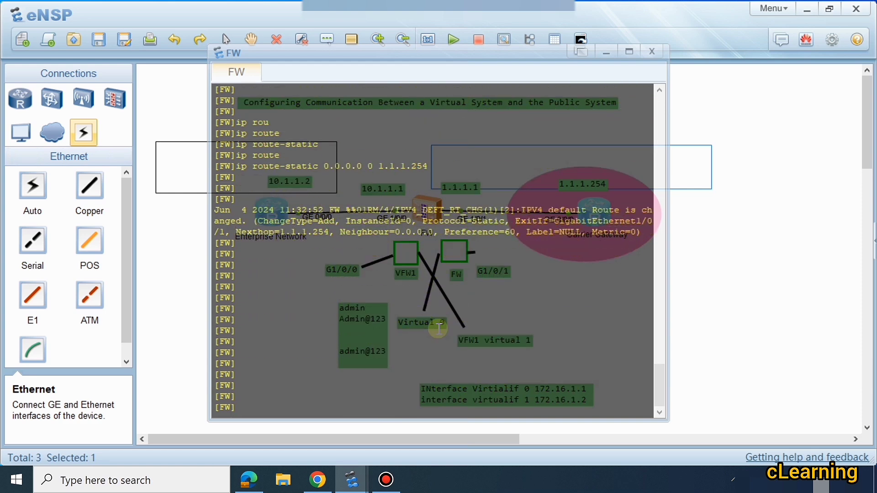
{"action": "key", "text": "Return"}
{"action": "key", "text": "Return"}
{"action": "key", "text": "Return"}
{"action": "key", "text": "Return"}
{"action": "key", "text": "Return"}
{"action": "key", "text": "Return"}
{"action": "key", "text": "Return"}
{"action": "key", "text": "Return"}
{"action": "key", "text": "Return"}
{"action": "key", "text": "Return"}
{"action": "key", "text": "Return"}
{"action": "key", "text": "Return"}
{"action": "key", "text": "Return"}
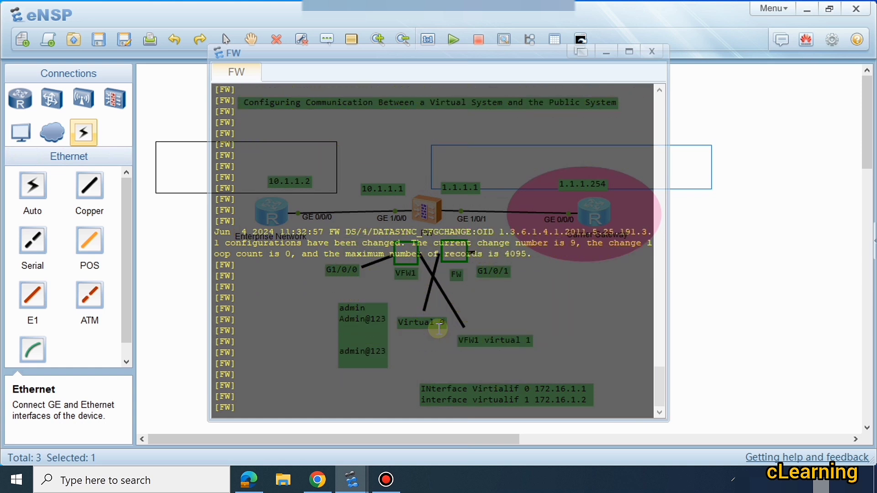
{"action": "key", "text": "Return"}
{"action": "key", "text": "Return"}
{"action": "key", "text": "Return"}
{"action": "key", "text": "Return"}
{"action": "key", "text": "Return"}
{"action": "key", "text": "Return"}
{"action": "key", "text": "Return"}
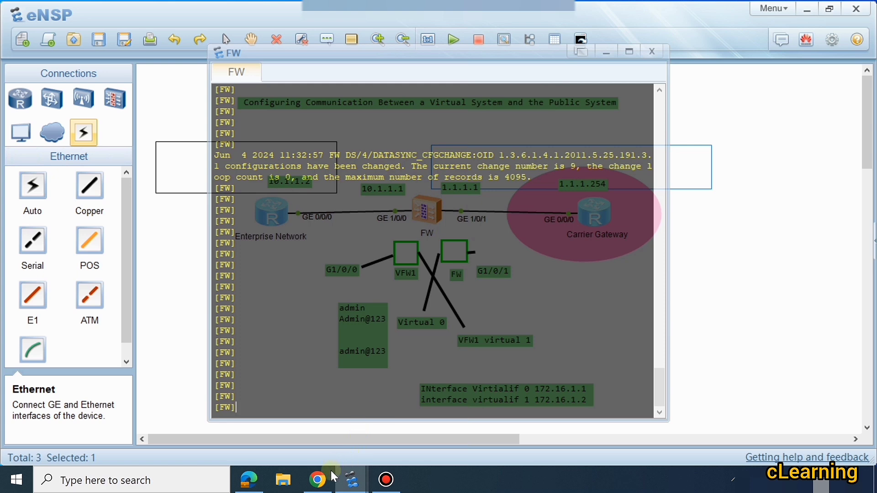
Check the reference diagram in Chrome, type ip route-static 10.1.1.0 24 on FW, then return to topology.
{"action": "left_click", "coordinate": [317, 480]}
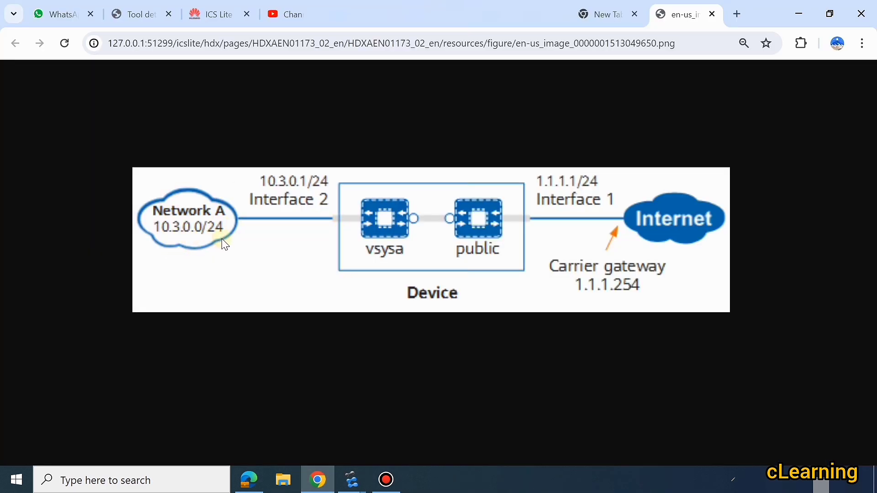
{"action": "left_click", "coordinate": [317, 480]}
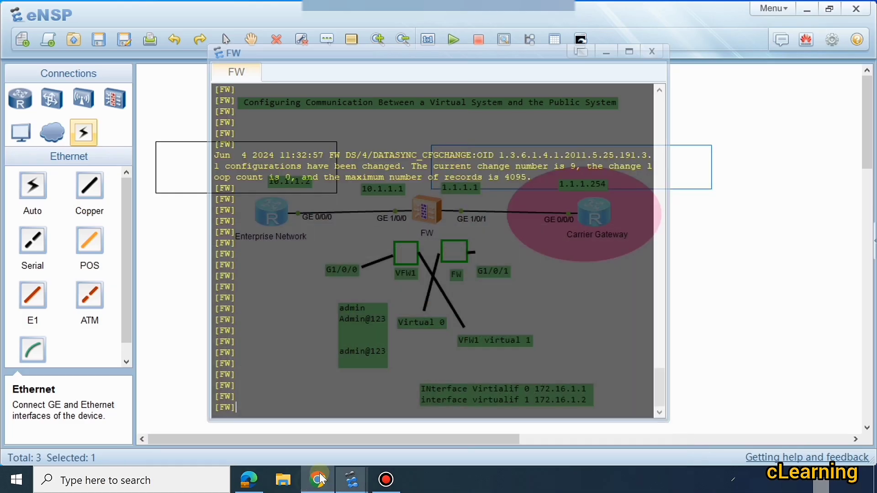
{"action": "type", "text": "ip rou"}
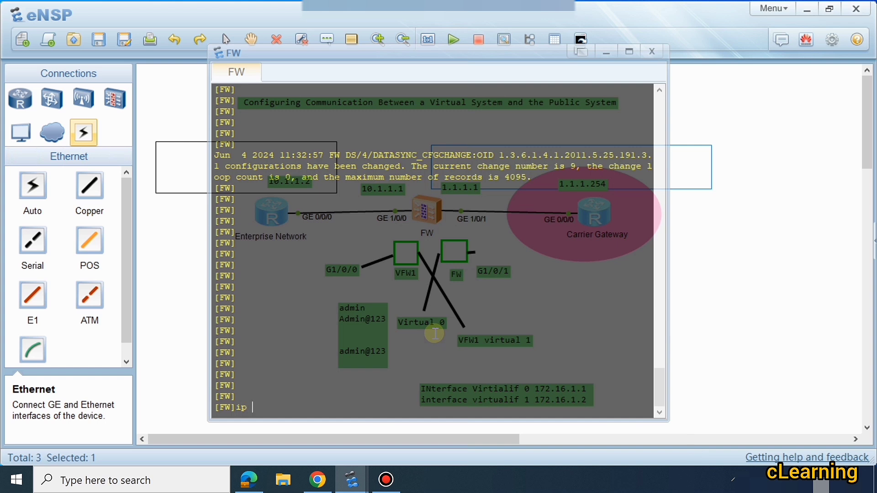
{"action": "key", "text": "Tab"}
{"action": "key", "text": "Tab"}
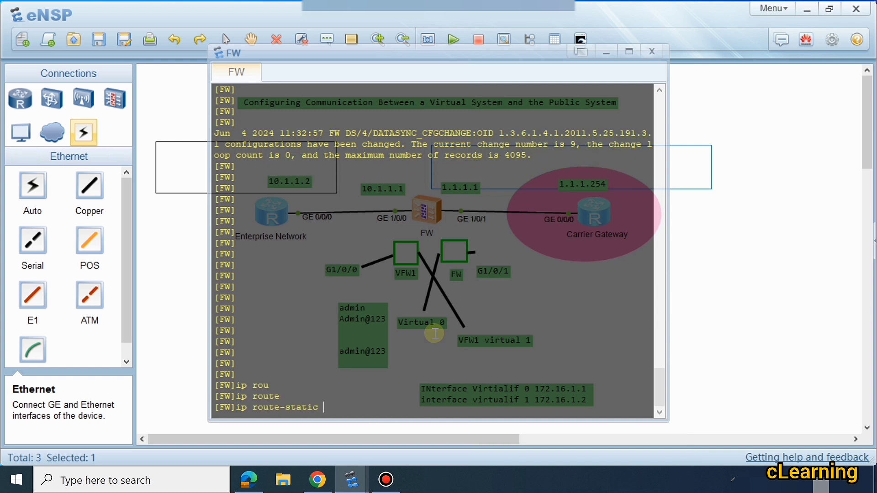
{"action": "type", "text": "10.1.1.0 24"}
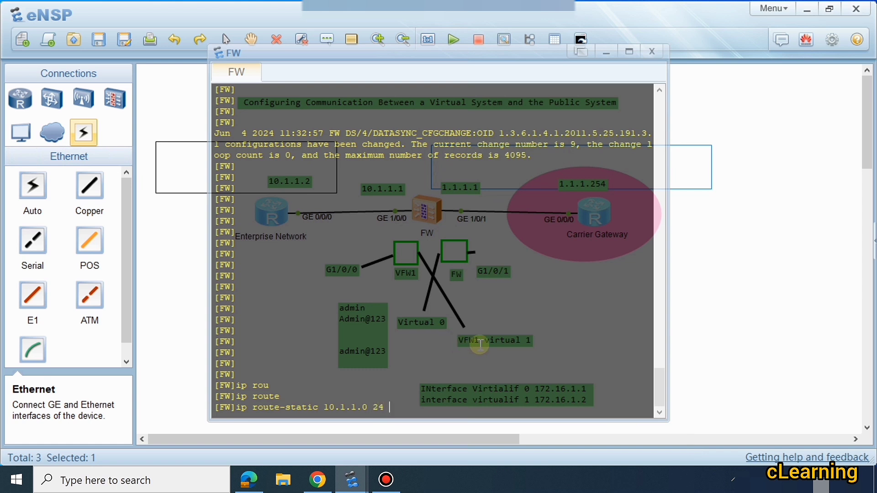
{"action": "left_click", "coordinate": [690, 298]}
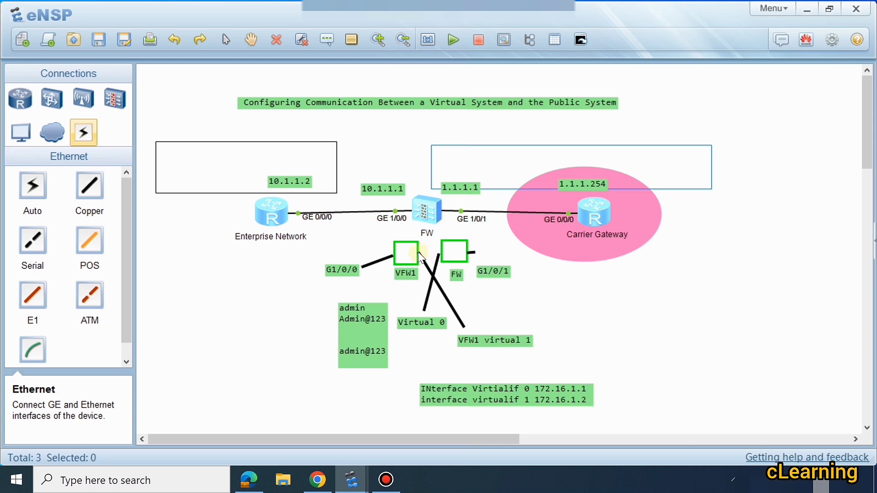
Recheck the diagram in Chrome, then reopen the FW console from the eNSP topology.
{"action": "left_click", "coordinate": [318, 480]}
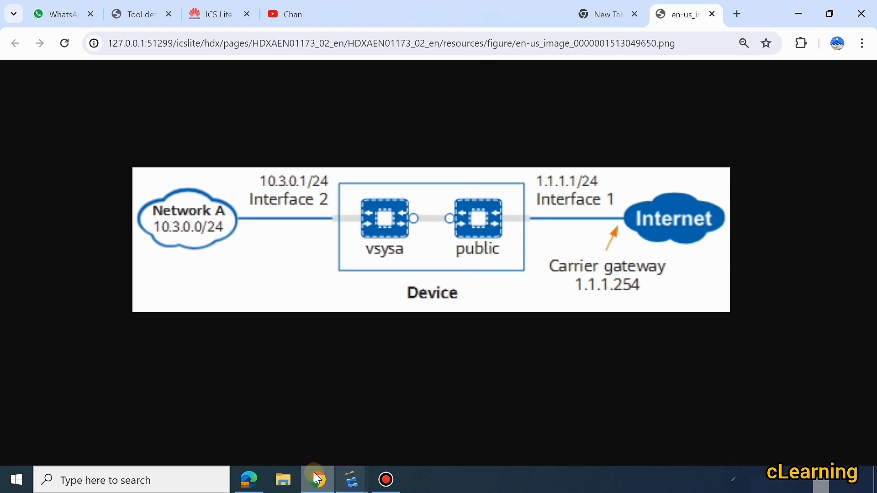
{"action": "left_click", "coordinate": [352, 480]}
{"action": "double_click", "coordinate": [428, 220]}
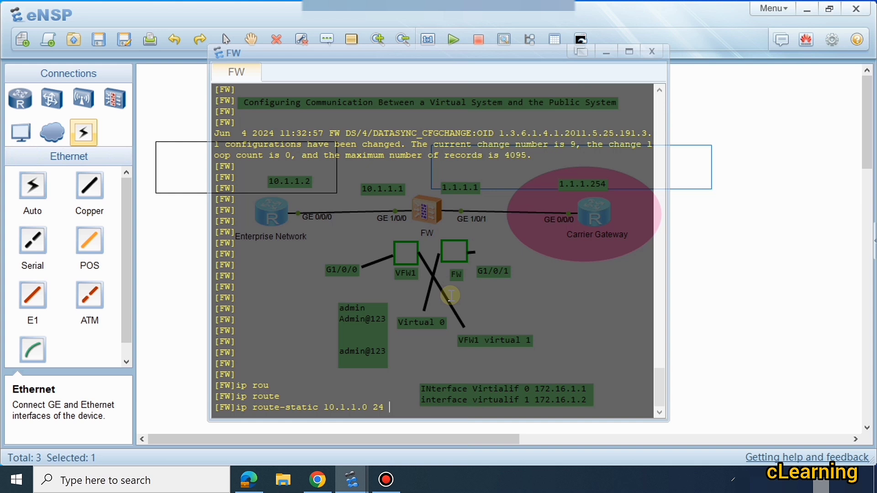
Finish the route with vpn-instance VFW1 so 10.1.1.0 24 points into VFW1.
{"action": "type", "text": "cp"}
{"action": "key", "text": "Tab"}
{"action": "key", "text": "BackSpace"}
{"action": "key", "text": "BackSpace"}
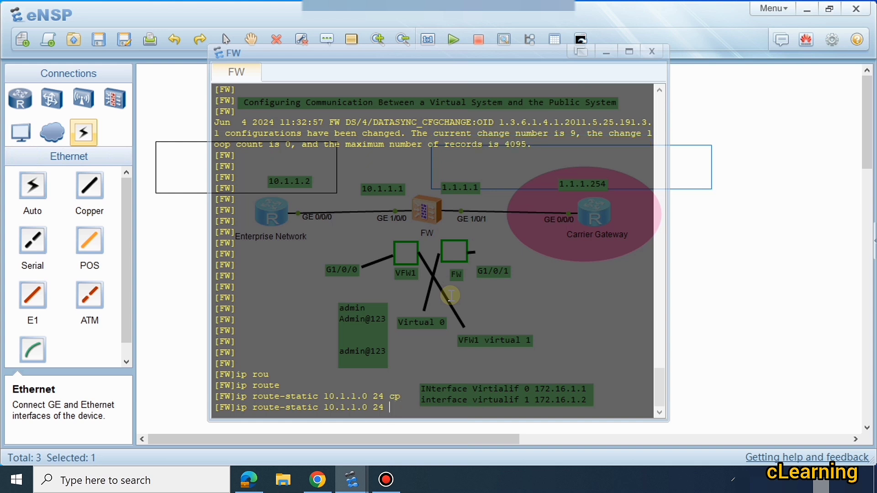
{"action": "type", "text": "vp"}
{"action": "key", "text": "Tab"}
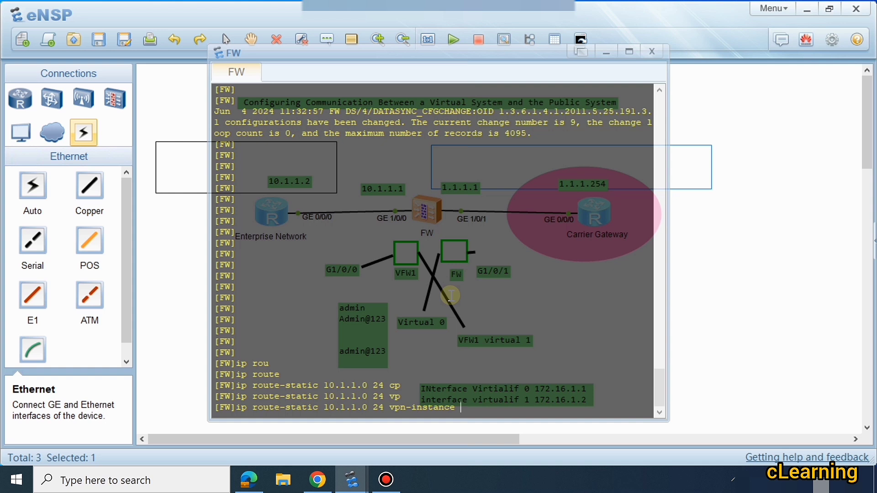
{"action": "type", "text": "F"}
{"action": "key", "text": "BackSpace"}
{"action": "type", "text": "VFW1"}
{"action": "key", "text": "Return"}
{"action": "key", "text": "Return"}
{"action": "key", "text": "Return"}
{"action": "key", "text": "Return"}
{"action": "key", "text": "Return"}
{"action": "key", "text": "Return"}
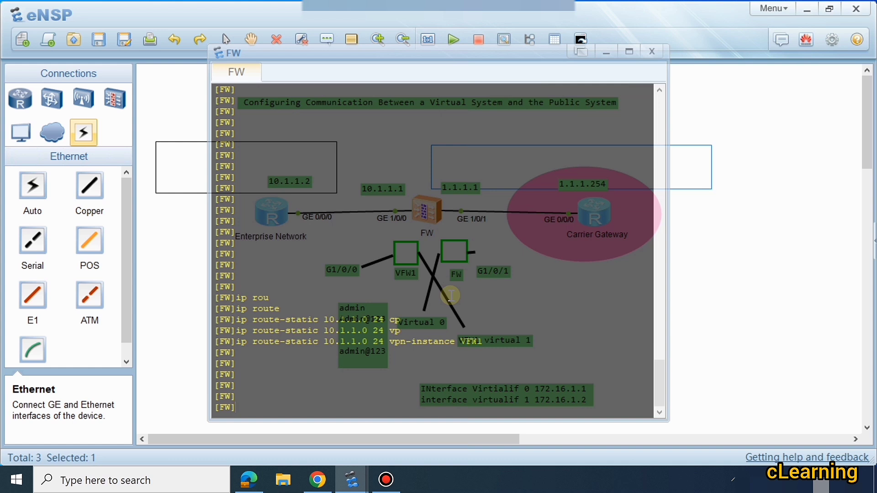
{"action": "key", "text": "Return"}
{"action": "key", "text": "Return"}
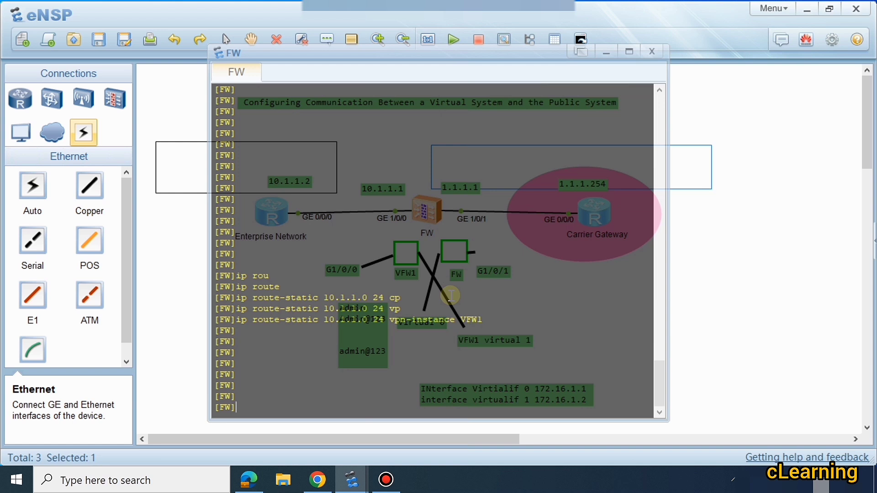
{"action": "key", "text": "Return"}
{"action": "key", "text": "Return"}
Enter security-policy view and create the rule named T_to_U.
{"action": "type", "text": "se"}
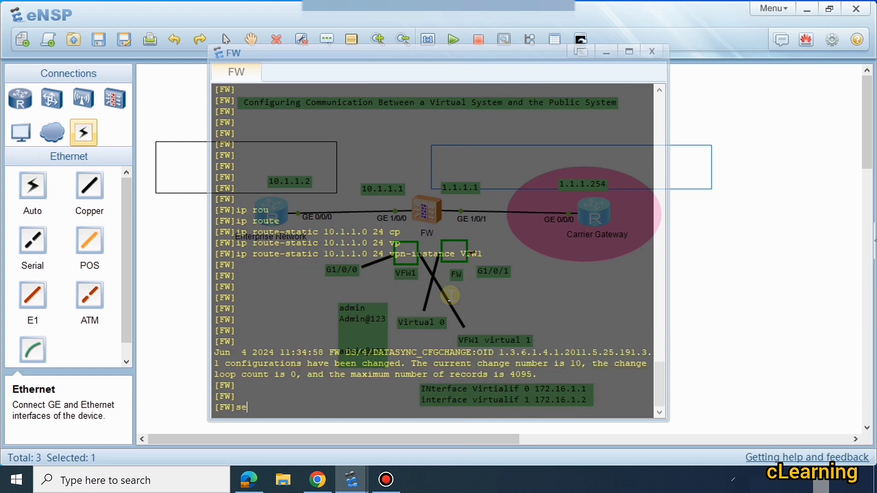
{"action": "type", "text": "c"}
{"action": "key", "text": "Tab"}
{"action": "key", "text": "Return"}
{"action": "key", "text": "Return"}
{"action": "key", "text": "Return"}
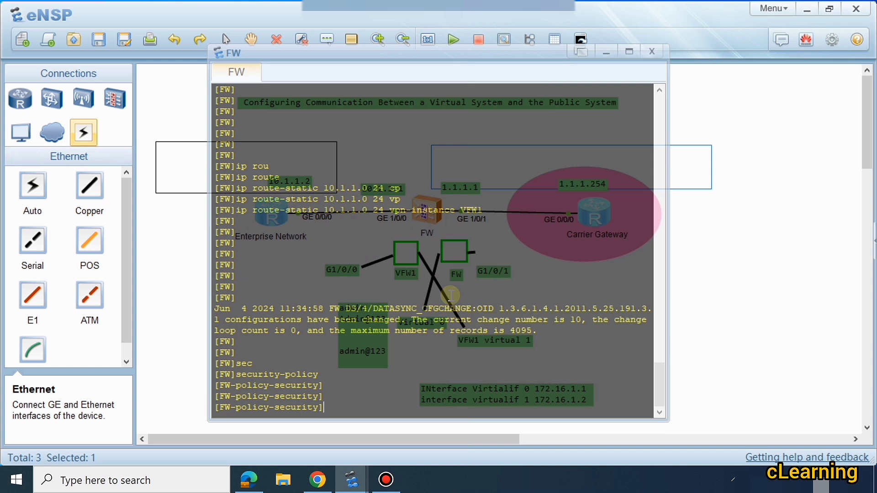
{"action": "type", "text": "ru"}
{"action": "key", "text": "Tab"}
{"action": "type", "text": "n"}
{"action": "key", "text": "Tab"}
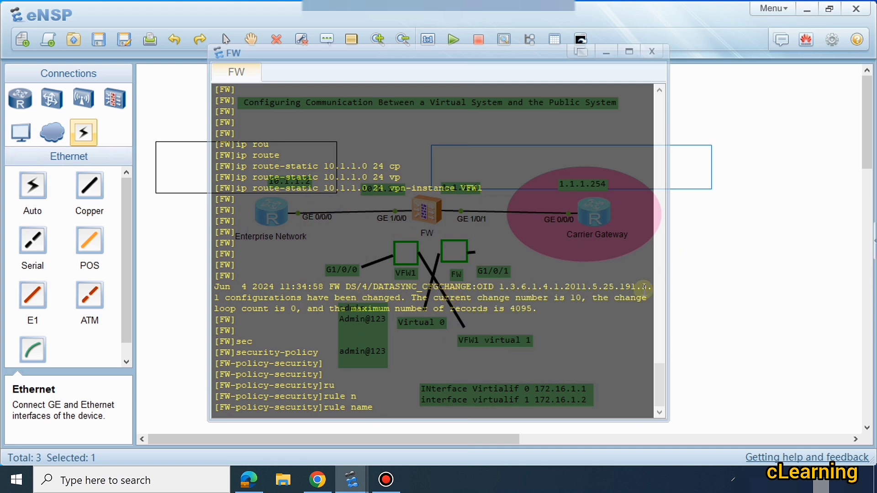
{"action": "type", "text": "T_to_U"}
{"action": "key", "text": "Return"}
{"action": "key", "text": "Return"}
{"action": "key", "text": "Return"}
{"action": "key", "text": "Return"}
{"action": "key", "text": "Return"}
{"action": "key", "text": "Return"}
{"action": "key", "text": "Return"}
{"action": "key", "text": "Return"}
{"action": "key", "text": "Return"}
{"action": "key", "text": "Return"}
{"action": "key", "text": "Return"}
{"action": "key", "text": "Return"}
{"action": "key", "text": "Return"}
{"action": "key", "text": "Return"}
{"action": "key", "text": "Return"}
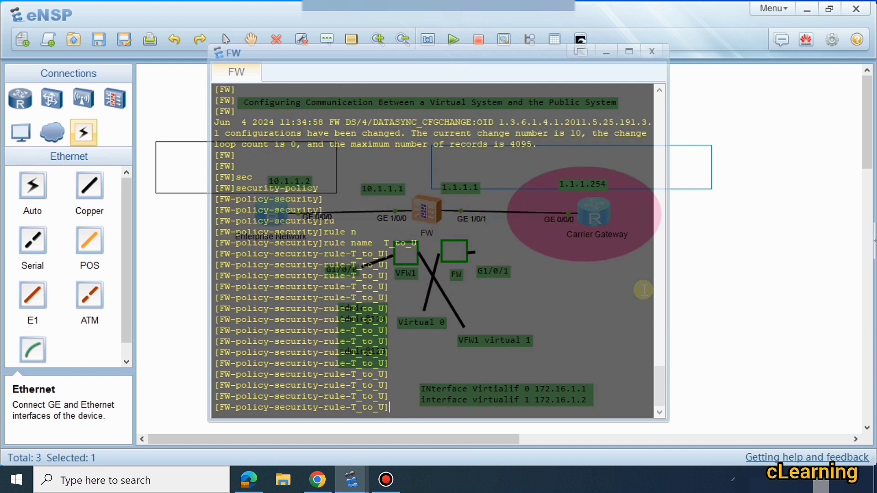
Set the T_to_U rule's source-zone to trust and destination-zone to untrust.
{"action": "type", "text": "sou"}
{"action": "key", "text": "Tab"}
{"action": "type", "text": "z"}
{"action": "key", "text": "Tab"}
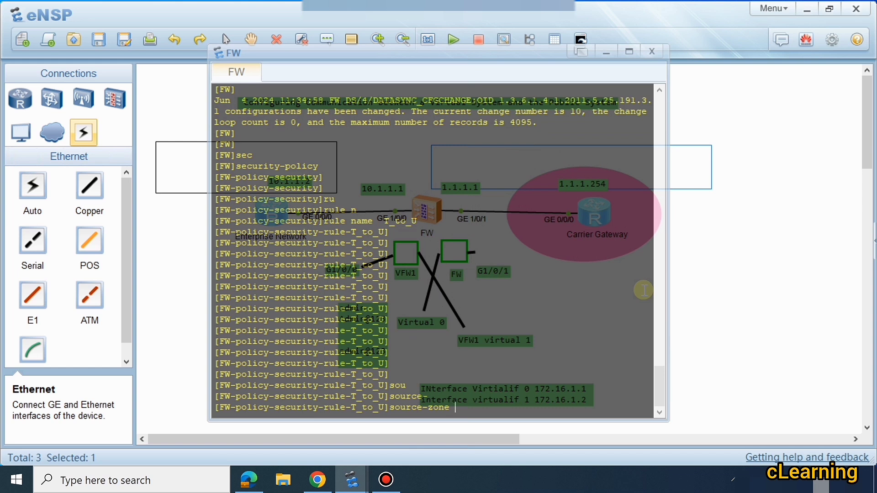
{"action": "type", "text": "tr"}
{"action": "key", "text": "Tab"}
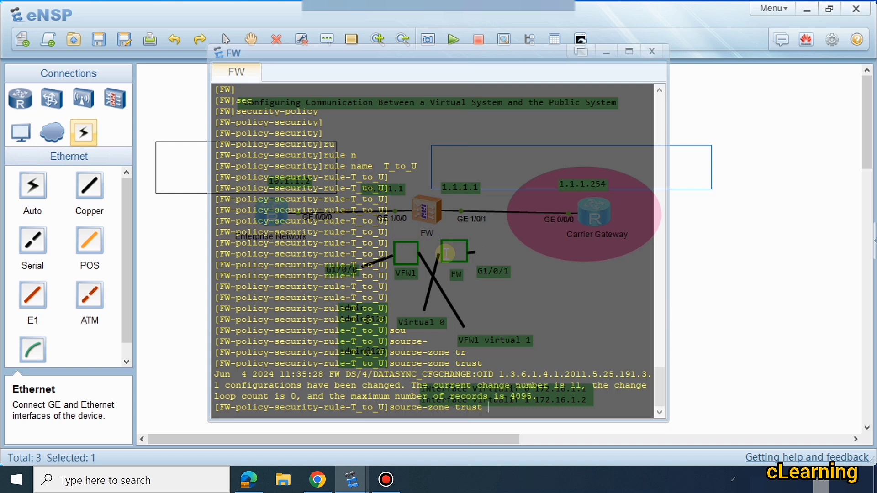
{"action": "key", "text": "Return"}
{"action": "key", "text": "Return"}
{"action": "type", "text": "des"}
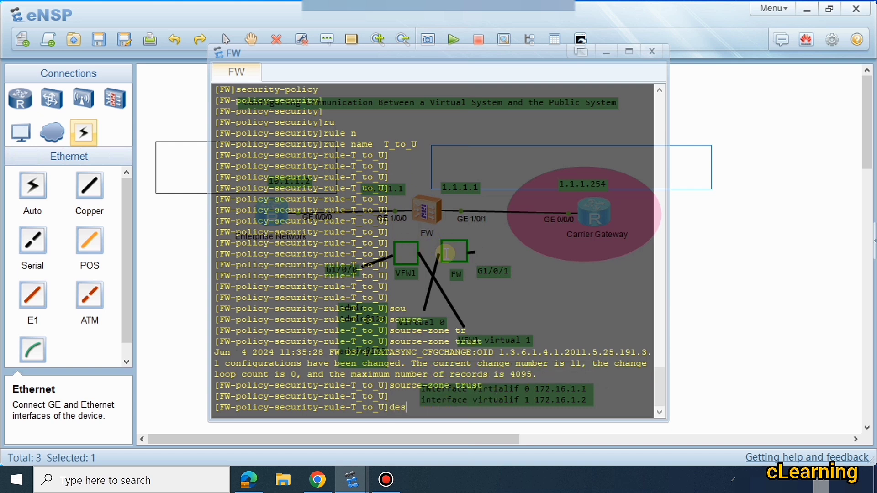
{"action": "key", "text": "Tab"}
{"action": "type", "text": "u"}
{"action": "type", "text": "nation-zone u"}
{"action": "key", "text": "Tab"}
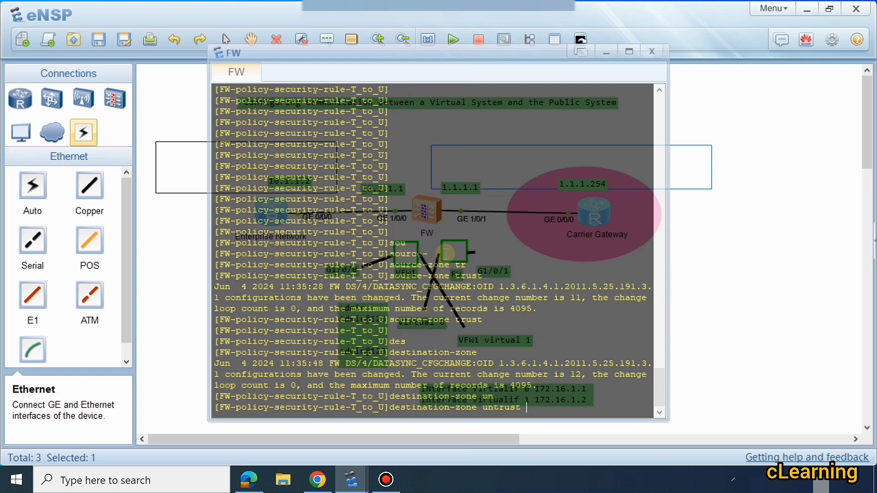
{"action": "key", "text": "Return"}
{"action": "key", "text": "Return"}
{"action": "key", "text": "Return"}
{"action": "key", "text": "Return"}
{"action": "key", "text": "Return"}
{"action": "key", "text": "Return"}
Set the T_to_U rule's source-address to 10.1.1.0 24.
{"action": "type", "text": "sou"}
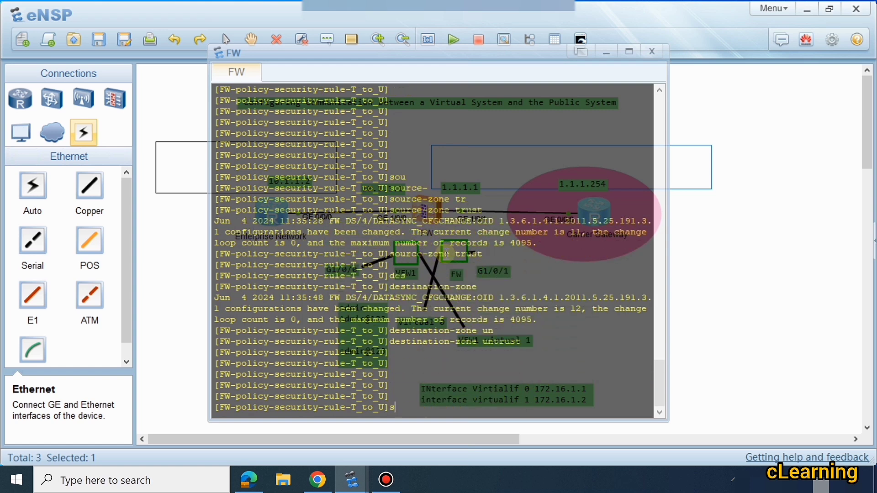
{"action": "key", "text": "Tab"}
{"action": "type", "text": "ad"}
{"action": "key", "text": "Tab"}
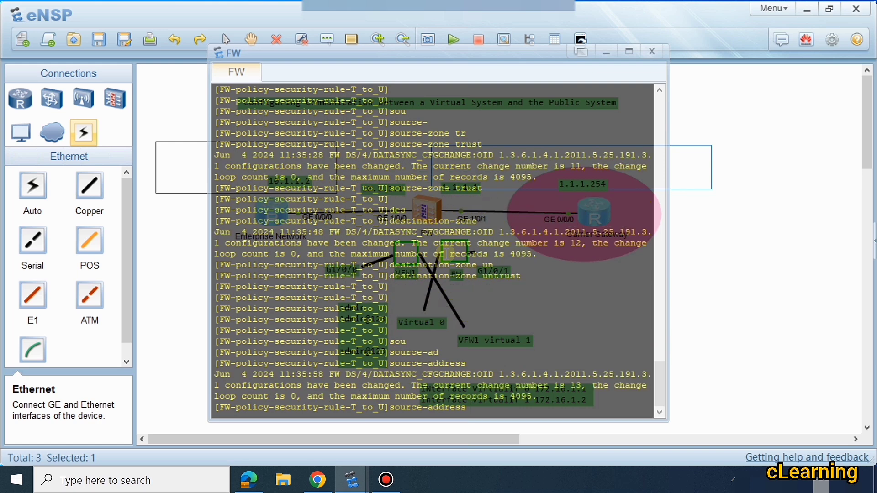
{"action": "type", "text": "10.1.1.0 24"}
{"action": "key", "text": "Return"}
{"action": "key", "text": "Return"}
{"action": "key", "text": "Return"}
{"action": "key", "text": "Return"}
{"action": "key", "text": "Return"}
{"action": "key", "text": "Return"}
{"action": "key", "text": "Return"}
{"action": "key", "text": "Return"}
{"action": "key", "text": "Return"}
{"action": "key", "text": "Return"}
{"action": "key", "text": "Return"}
{"action": "key", "text": "Return"}
{"action": "key", "text": "Return"}
{"action": "key", "text": "Return"}
{"action": "key", "text": "Return"}
{"action": "key", "text": "Return"}
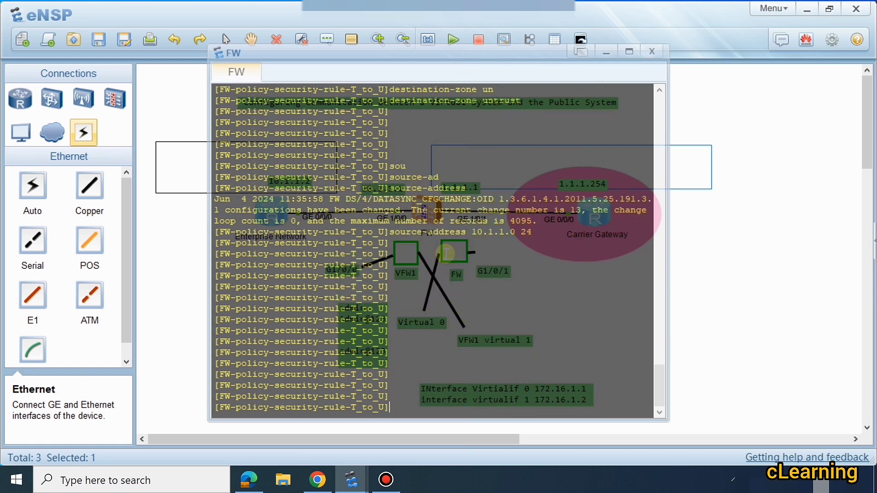
{"action": "key", "text": "Return"}
{"action": "key", "text": "Return"}
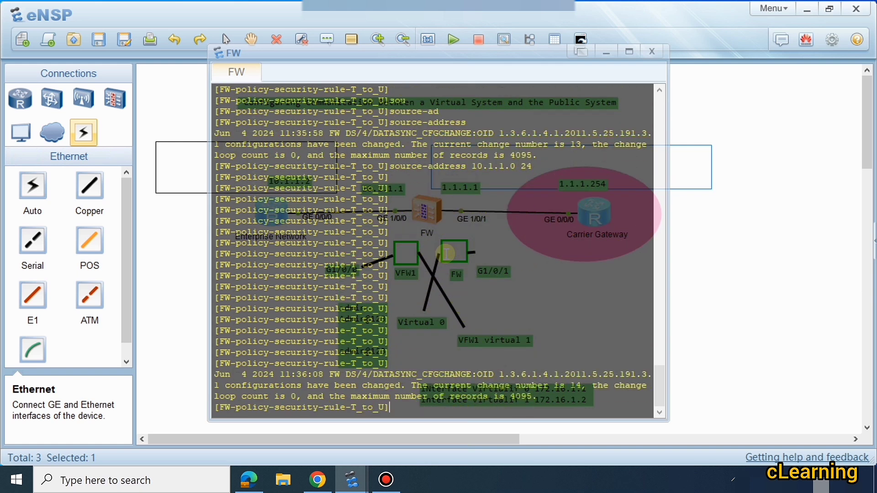
Set the T_to_U rule action to permit and quit the rule view.
{"action": "type", "text": "ac"}
{"action": "key", "text": "Tab"}
{"action": "key", "text": "Tab"}
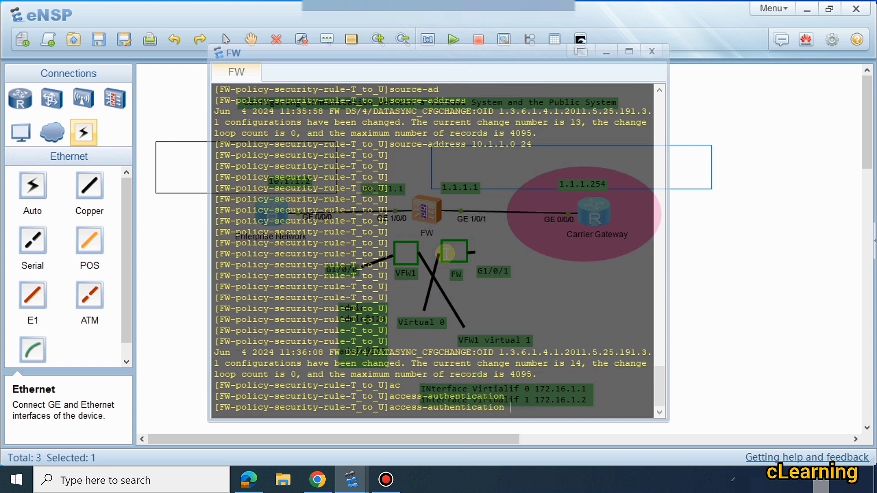
{"action": "key", "text": "BackSpace"}
{"action": "key", "text": "BackSpace"}
{"action": "key", "text": "BackSpace"}
{"action": "key", "text": "BackSpace"}
{"action": "key", "text": "BackSpace"}
{"action": "key", "text": "BackSpace"}
{"action": "key", "text": "BackSpace"}
{"action": "key", "text": "BackSpace"}
{"action": "key", "text": "BackSpace"}
{"action": "key", "text": "BackSpace"}
{"action": "key", "text": "BackSpace"}
{"action": "key", "text": "BackSpace"}
{"action": "key", "text": "BackSpace"}
{"action": "key", "text": "BackSpace"}
{"action": "key", "text": "BackSpace"}
{"action": "key", "text": "BackSpace"}
{"action": "key", "text": "BackSpace"}
{"action": "key", "text": "BackSpace"}
{"action": "key", "text": "BackSpace"}
{"action": "key", "text": "BackSpace"}
{"action": "type", "text": "ac"}
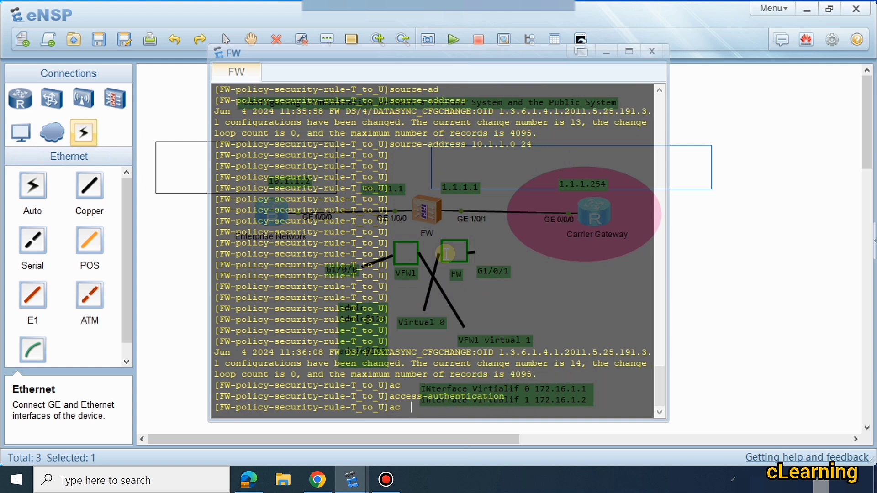
{"action": "key", "text": "Tab"}
{"action": "key", "text": "Tab"}
{"action": "key", "text": "BackSpace"}
{"action": "key", "text": "BackSpace"}
{"action": "key", "text": "BackSpace"}
{"action": "key", "text": "BackSpace"}
{"action": "key", "text": "BackSpace"}
{"action": "key", "text": "BackSpace"}
{"action": "key", "text": "BackSpace"}
{"action": "key", "text": "BackSpace"}
{"action": "key", "text": "BackSpace"}
{"action": "key", "text": "BackSpace"}
{"action": "key", "text": "BackSpace"}
{"action": "key", "text": "BackSpace"}
{"action": "key", "text": "BackSpace"}
{"action": "key", "text": "BackSpace"}
{"action": "key", "text": "BackSpace"}
{"action": "key", "text": "BackSpace"}
{"action": "key", "text": "BackSpace"}
{"action": "key", "text": "BackSpace"}
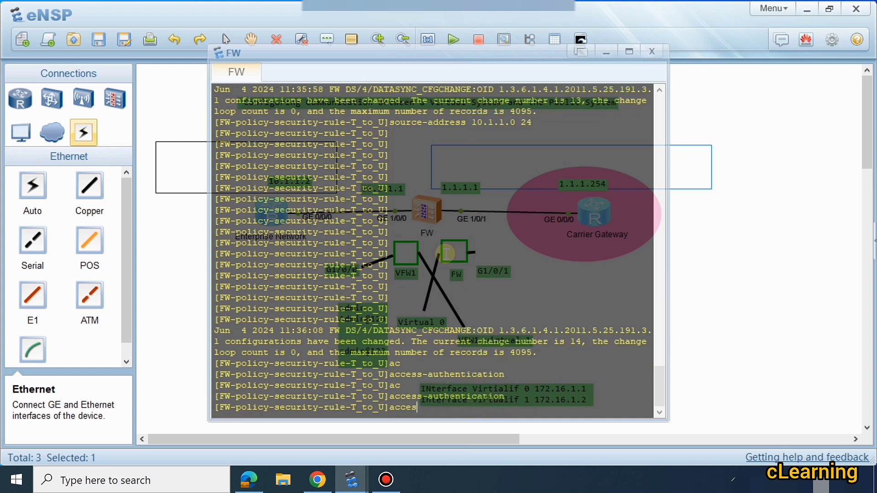
{"action": "key", "text": "BackSpace"}
{"action": "key", "text": "BackSpace"}
{"action": "key", "text": "Tab"}
{"action": "key", "text": "Tab"}
{"action": "key", "text": "Tab"}
{"action": "key", "text": "Tab"}
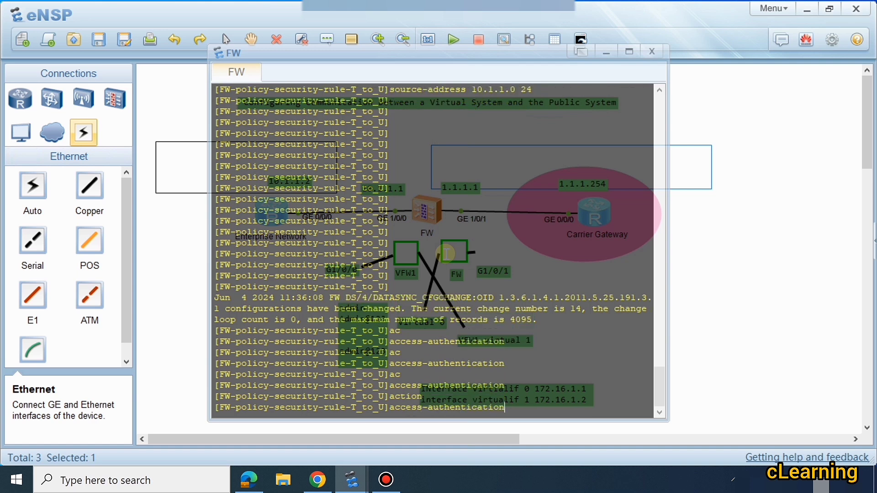
{"action": "type", "text": "p"}
{"action": "key", "text": "Tab"}
{"action": "key", "text": "Return"}
{"action": "key", "text": "Return"}
{"action": "key", "text": "Return"}
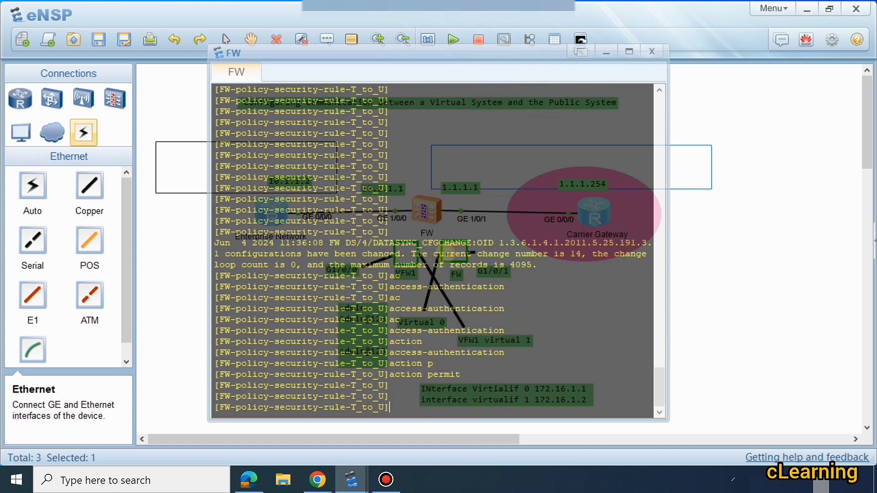
{"action": "type", "text": "q"}
{"action": "key", "text": "Return"}
{"action": "key", "text": "Return"}
{"action": "key", "text": "Return"}
{"action": "key", "text": "Return"}
{"action": "key", "text": "Return"}
{"action": "key", "text": "Return"}
{"action": "key", "text": "Return"}
{"action": "key", "text": "Return"}
{"action": "key", "text": "Return"}
{"action": "key", "text": "Return"}
{"action": "key", "text": "Return"}
{"action": "key", "text": "Return"}
{"action": "key", "text": "Return"}
{"action": "key", "text": "Return"}
{"action": "key", "text": "Return"}
{"action": "key", "text": "Return"}
{"action": "key", "text": "Return"}
{"action": "key", "text": "Return"}
{"action": "key", "text": "Return"}
{"action": "key", "text": "Return"}
{"action": "key", "text": "Return"}
{"action": "key", "text": "Return"}
{"action": "key", "text": "Return"}
{"action": "key", "text": "Return"}
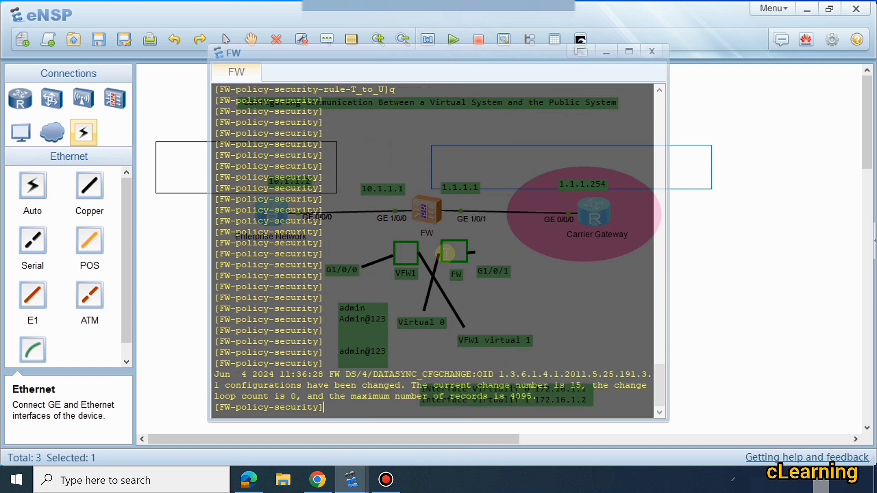
Create a new security-policy rule named U_to_T.
{"action": "type", "text": "ru"}
{"action": "key", "text": "Tab"}
{"action": "type", "text": "n"}
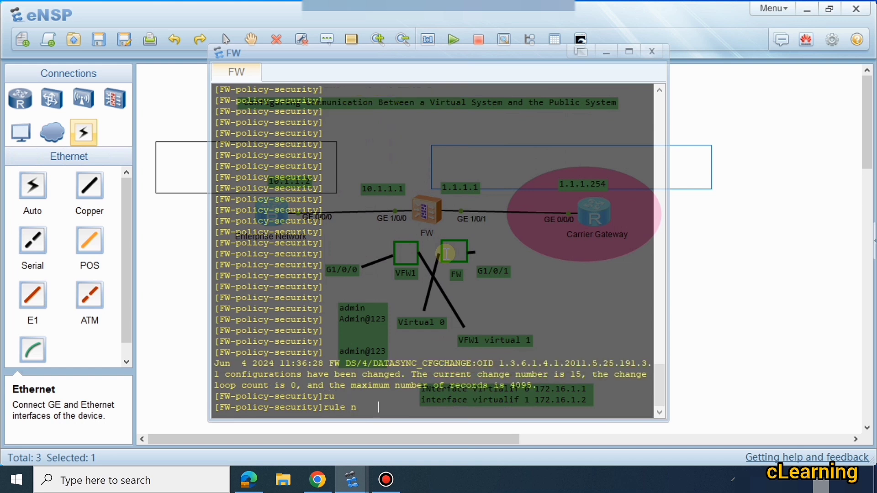
{"action": "key", "text": "Tab"}
{"action": "type", "text": "U"}
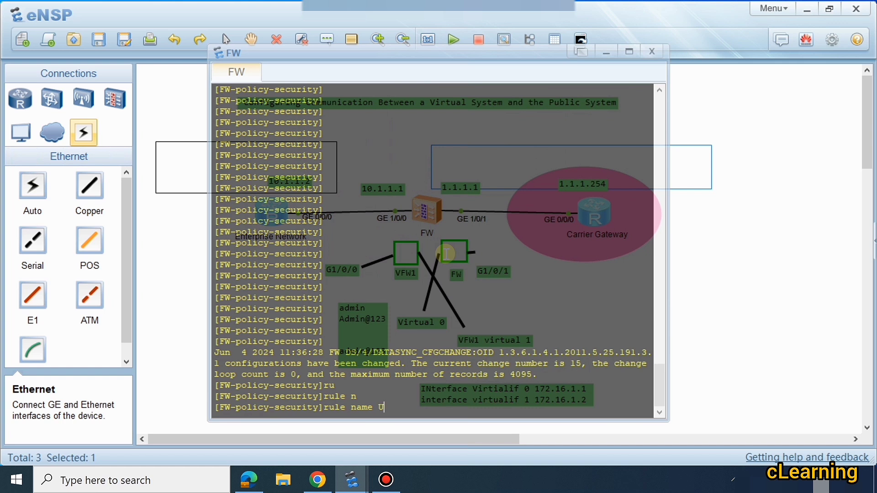
{"action": "type", "text": "_to_T"}
{"action": "key", "text": "Return"}
{"action": "key", "text": "Return"}
{"action": "key", "text": "Return"}
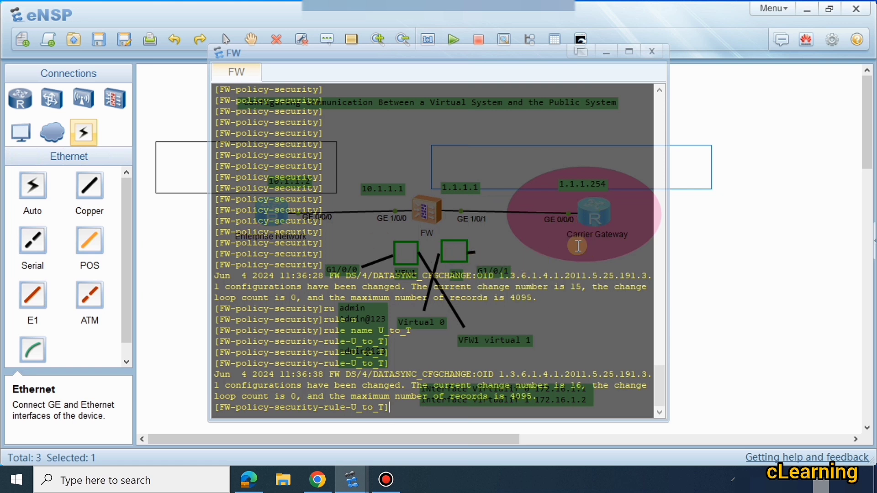
Set the U_to_T rule's source-zone to untrust.
{"action": "type", "text": "su"}
{"action": "key", "text": "Tab"}
{"action": "key", "text": "Tab"}
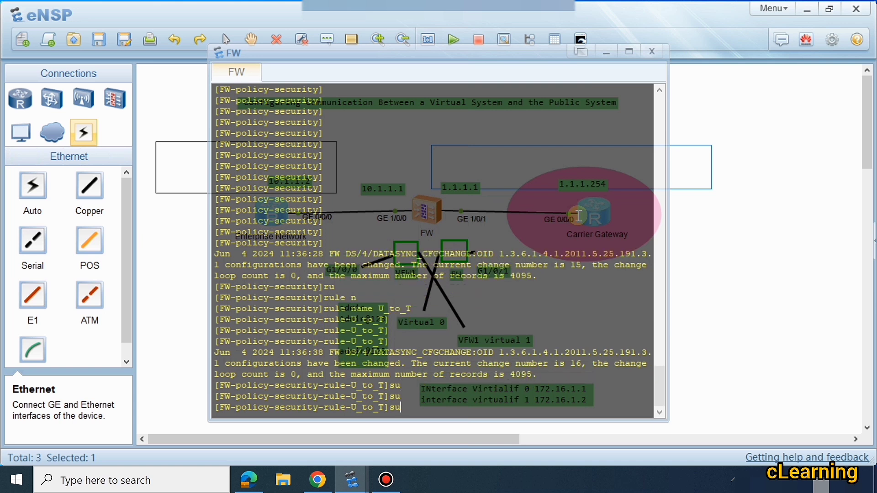
{"action": "key", "text": "BackSpace"}
{"action": "type", "text": "o"}
{"action": "key", "text": "Tab"}
{"action": "type", "text": "z"}
{"action": "key", "text": "Tab"}
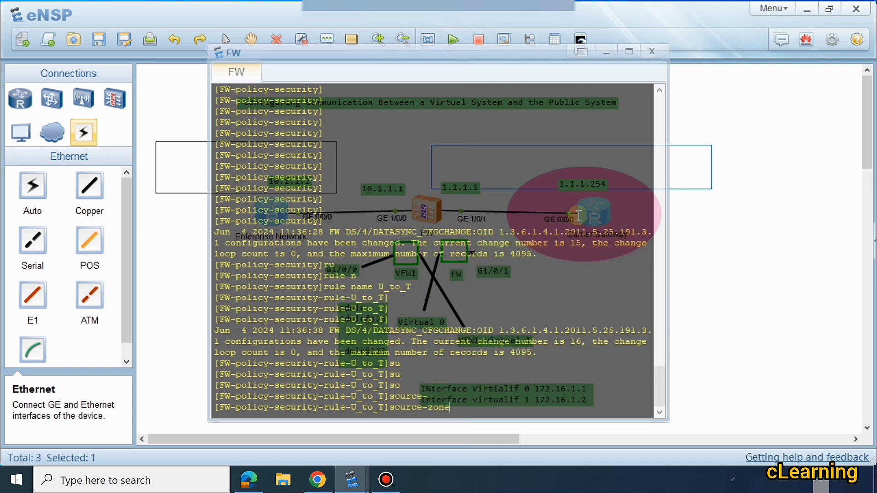
{"action": "type", "text": "un"}
{"action": "key", "text": "Tab"}
{"action": "type", "text": "]"}
{"action": "key", "text": "Return"}
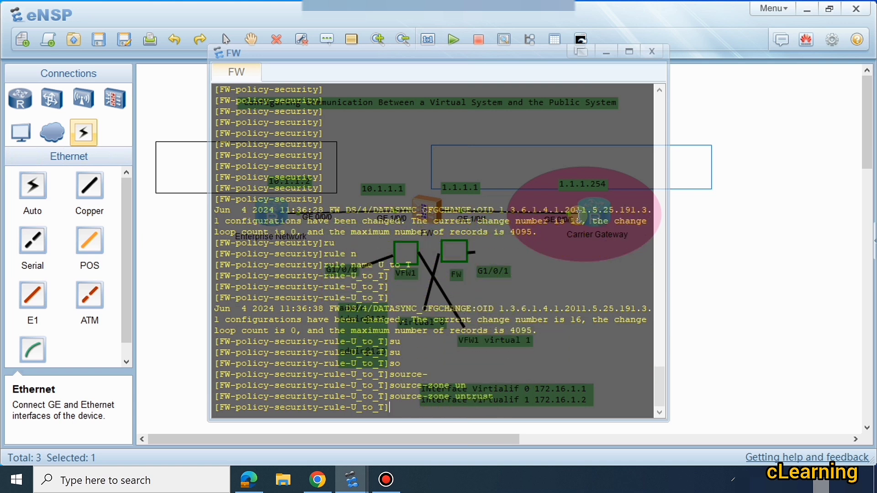
Set the U_to_T rule's destination-zone to trust.
{"action": "type", "text": "des"}
{"action": "key", "text": "Tab"}
{"action": "type", "text": "tr"}
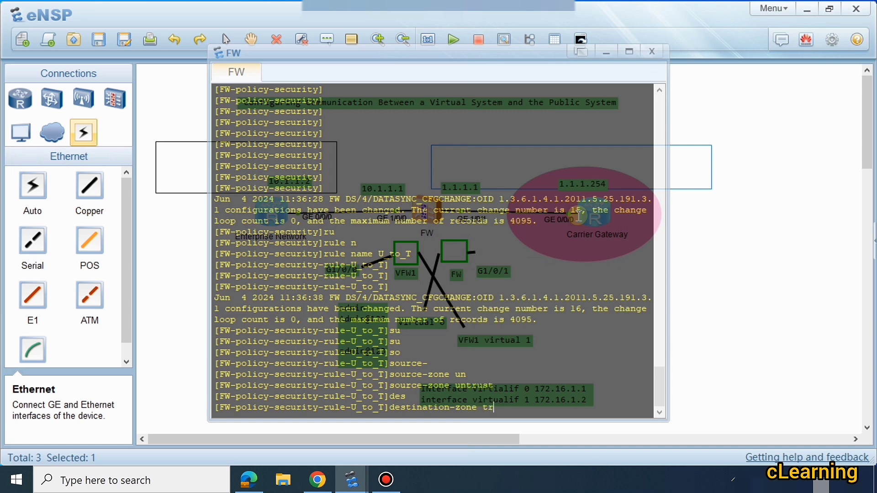
{"action": "key", "text": "Tab"}
{"action": "key", "text": "Return"}
{"action": "key", "text": "Return"}
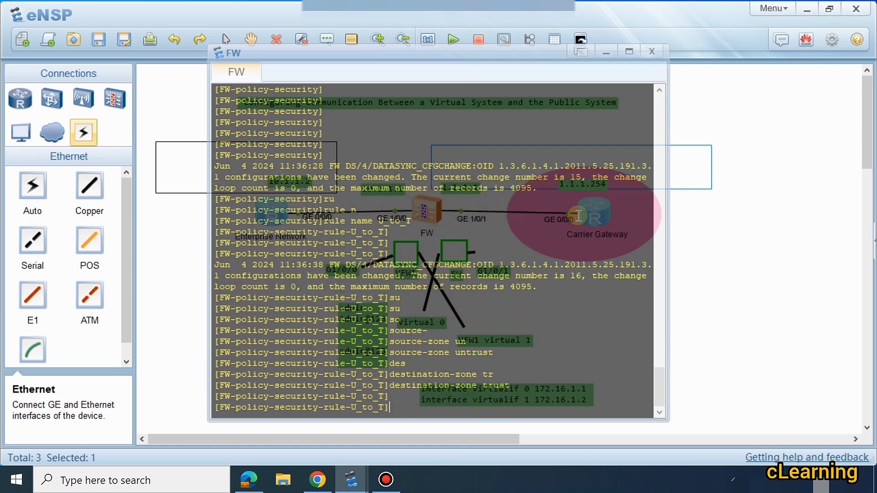
Set the U_to_T rule's destination-address to 10.1.1.0 24.
{"action": "type", "text": "des"}
{"action": "key", "text": "Tab"}
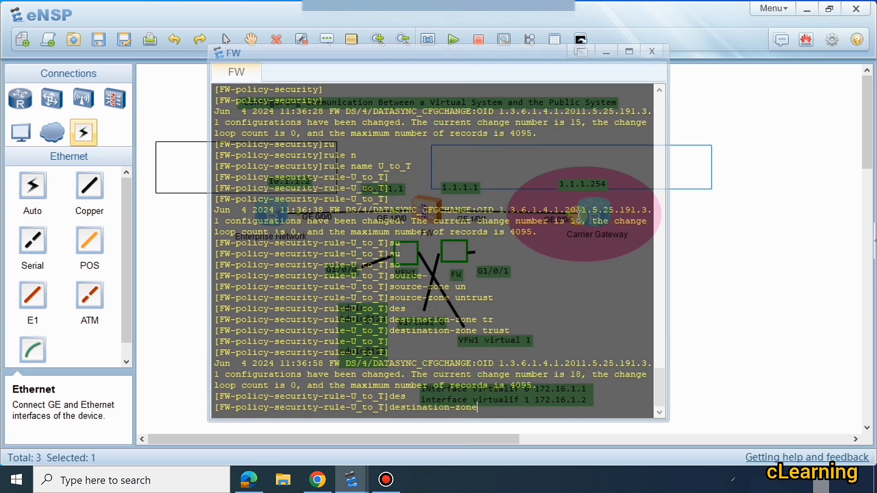
{"action": "key", "text": "Tab"}
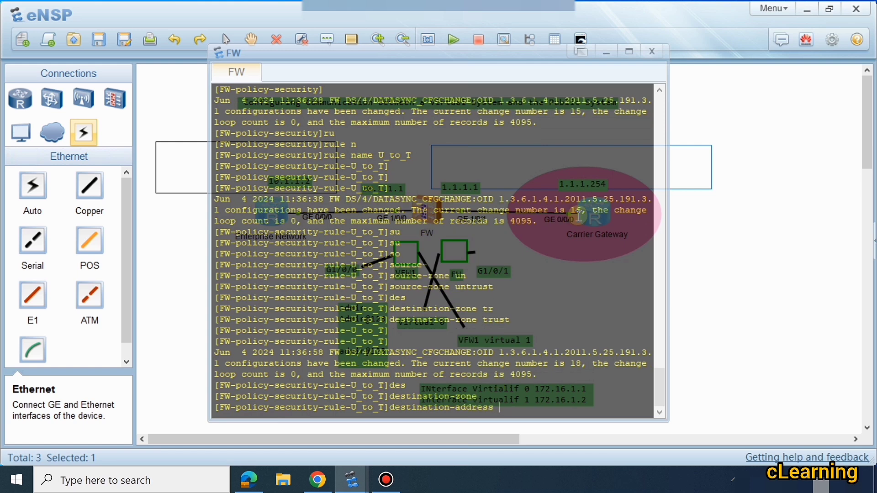
{"action": "type", "text": "10.1.1.0 24"}
{"action": "key", "text": "Return"}
{"action": "key", "text": "Return"}
{"action": "key", "text": "Return"}
{"action": "key", "text": "Return"}
{"action": "key", "text": "Return"}
{"action": "key", "text": "Return"}
{"action": "key", "text": "Return"}
{"action": "key", "text": "Return"}
{"action": "key", "text": "Return"}
{"action": "key", "text": "Return"}
{"action": "key", "text": "Return"}
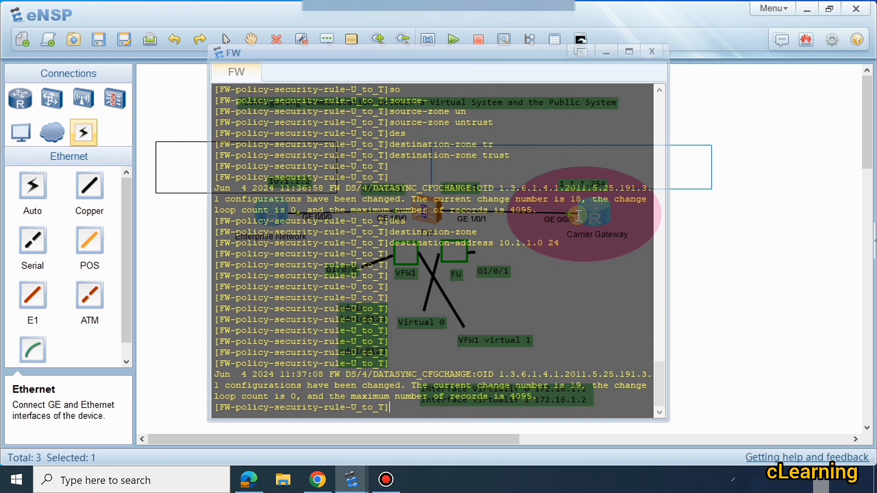
{"action": "key", "text": "Return"}
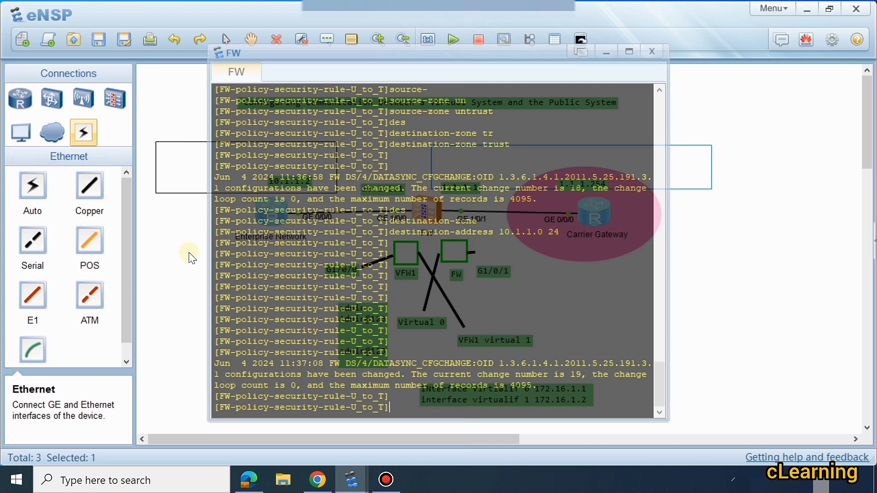
{"action": "left_click_drag", "start_coordinate": [558, 232], "coordinate": [500, 233]}
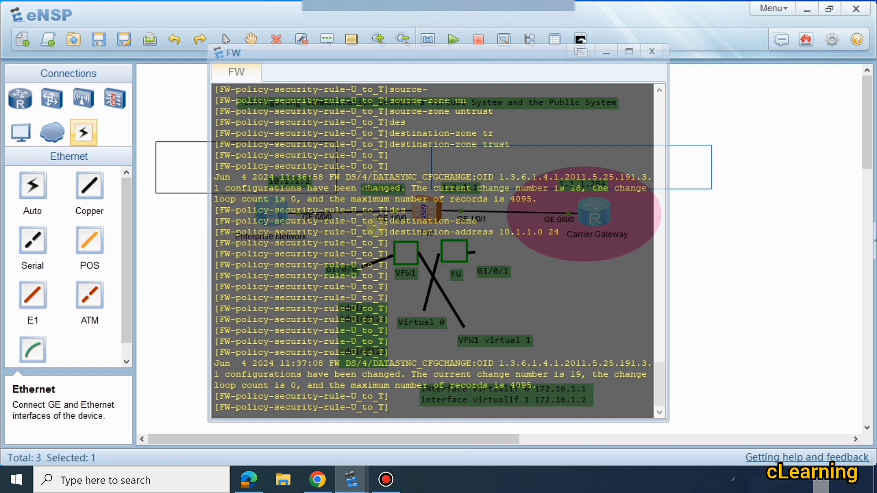
{"action": "key", "text": "Return"}
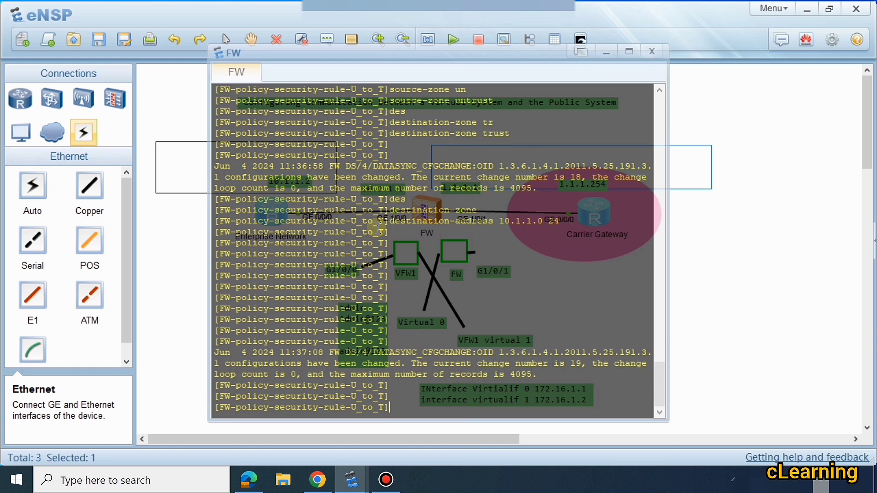
Set the U_to_T action to permit, then quit twice back to system view.
{"action": "key", "text": "Return"}
{"action": "key", "text": "Return"}
{"action": "type", "text": "ac"}
{"action": "key", "text": "Tab"}
{"action": "key", "text": "Tab"}
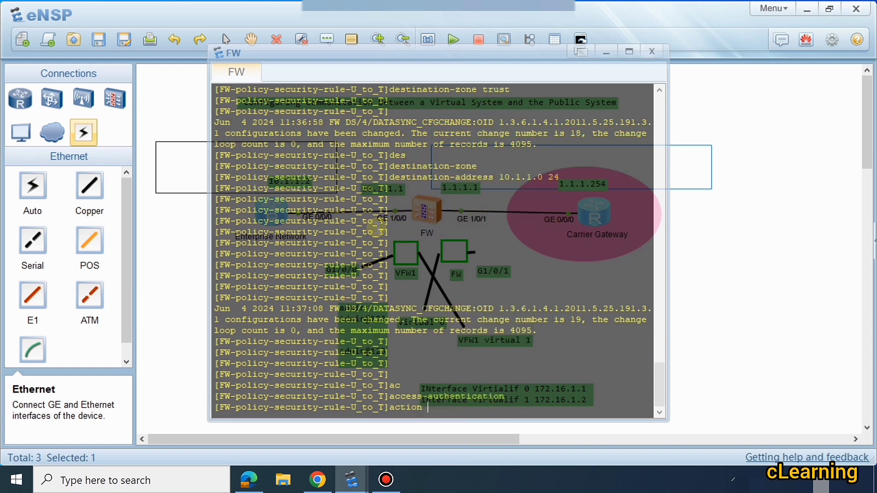
{"action": "type", "text": "p"}
{"action": "key", "text": "Tab"}
{"action": "key", "text": "Return"}
{"action": "type", "text": "q"}
{"action": "key", "text": "Return"}
{"action": "key", "text": "Return"}
{"action": "key", "text": "Return"}
{"action": "key", "text": "Return"}
{"action": "key", "text": "Return"}
{"action": "key", "text": "Return"}
{"action": "key", "text": "Return"}
{"action": "key", "text": "Return"}
{"action": "key", "text": "Return"}
{"action": "key", "text": "Return"}
{"action": "key", "text": "Return"}
{"action": "key", "text": "Return"}
{"action": "key", "text": "Return"}
{"action": "key", "text": "Return"}
{"action": "key", "text": "Return"}
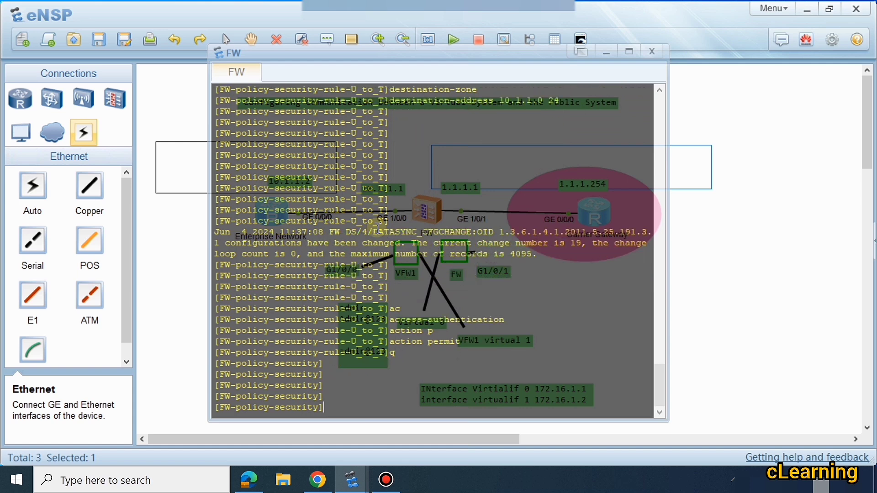
{"action": "type", "text": "q"}
{"action": "key", "text": "Return"}
{"action": "key", "text": "Return"}
{"action": "key", "text": "Return"}
{"action": "key", "text": "Return"}
{"action": "key", "text": "Return"}
{"action": "key", "text": "Return"}
{"action": "key", "text": "Return"}
{"action": "key", "text": "Return"}
{"action": "key", "text": "Return"}
{"action": "key", "text": "Return"}
{"action": "key", "text": "Return"}
{"action": "key", "text": "Return"}
{"action": "key", "text": "Return"}
{"action": "key", "text": "Return"}
{"action": "key", "text": "Return"}
{"action": "key", "text": "Return"}
{"action": "key", "text": "Return"}
{"action": "key", "text": "Return"}
{"action": "key", "text": "Return"}
{"action": "key", "text": "Return"}
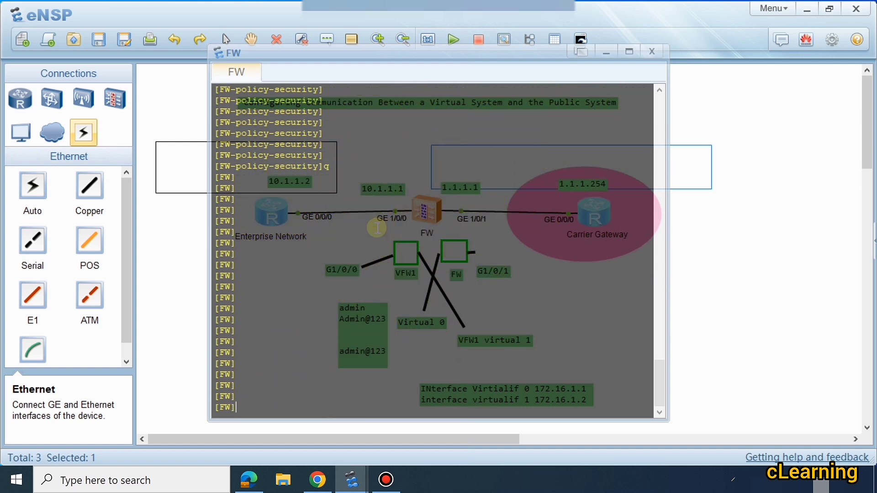